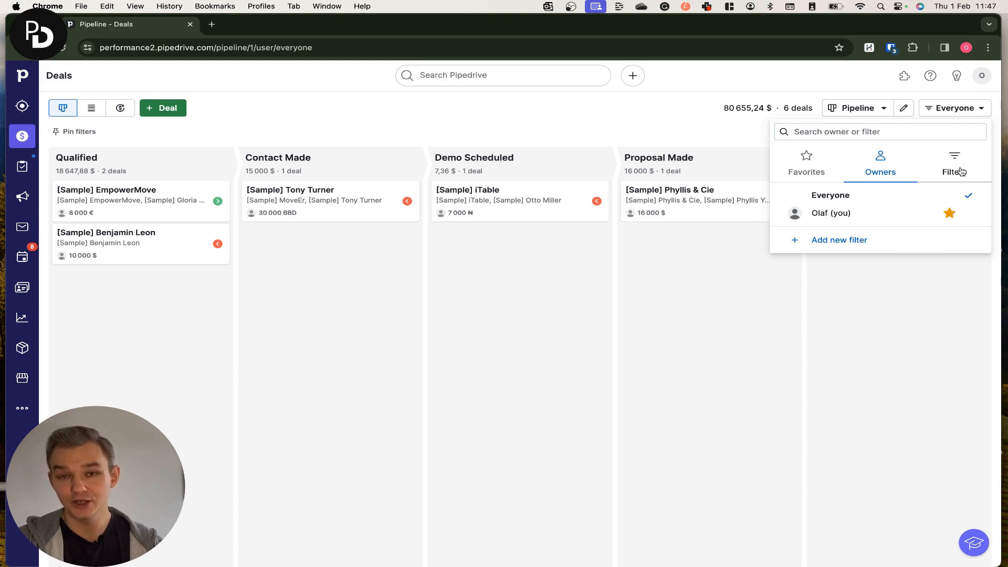
Filter the deals pipeline by the All won deals filter
{"action": "left_click", "coordinate": [962, 174]}
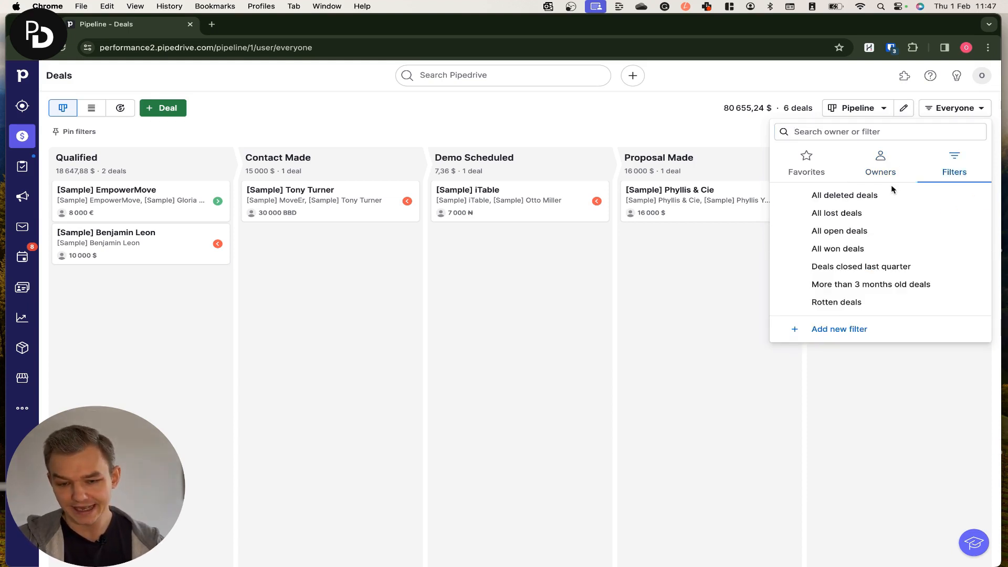
{"action": "left_click", "coordinate": [856, 248]}
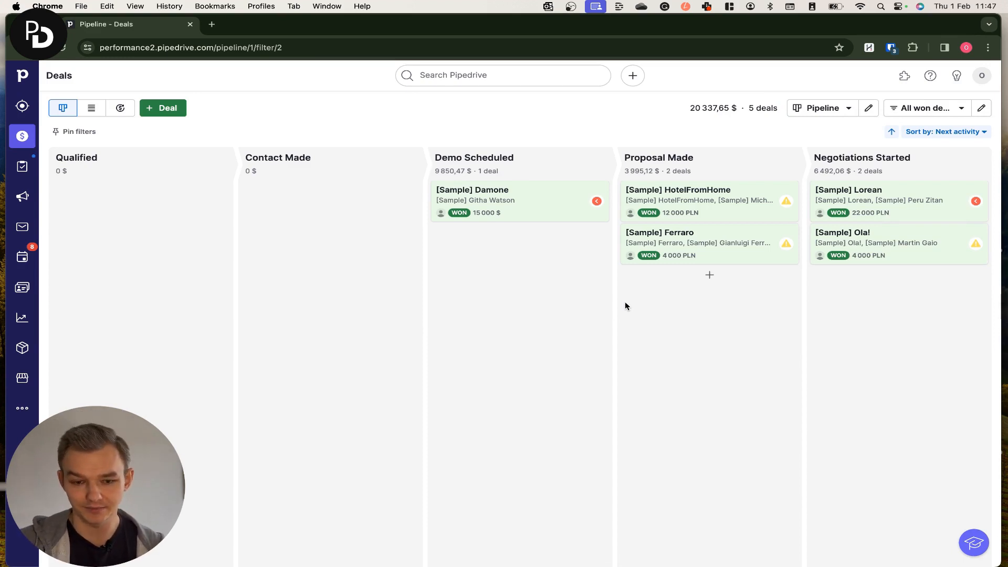
Start a new deal filter with a condition requiring all deals to match on Won time
{"action": "left_click", "coordinate": [911, 110]}
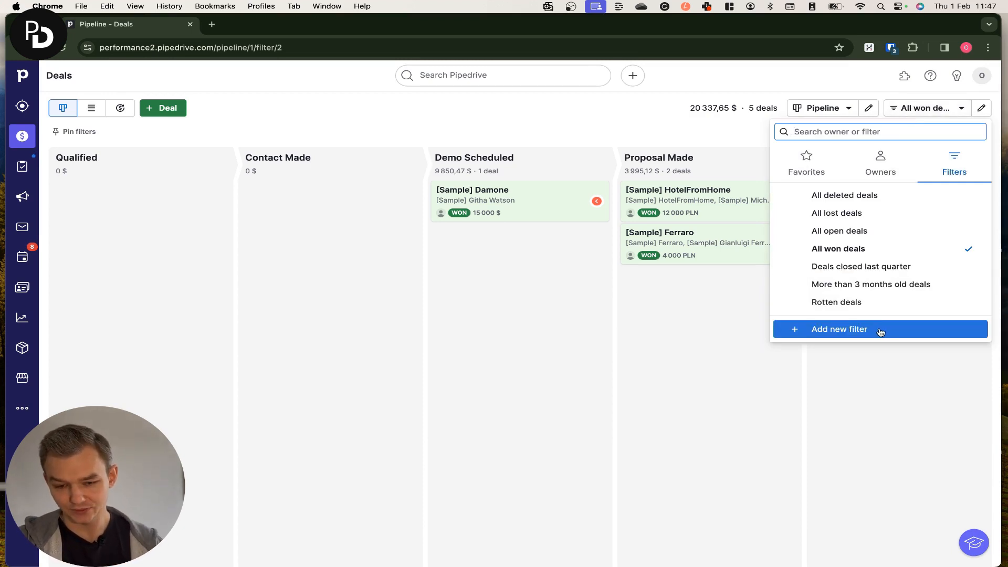
{"action": "left_click", "coordinate": [859, 329]}
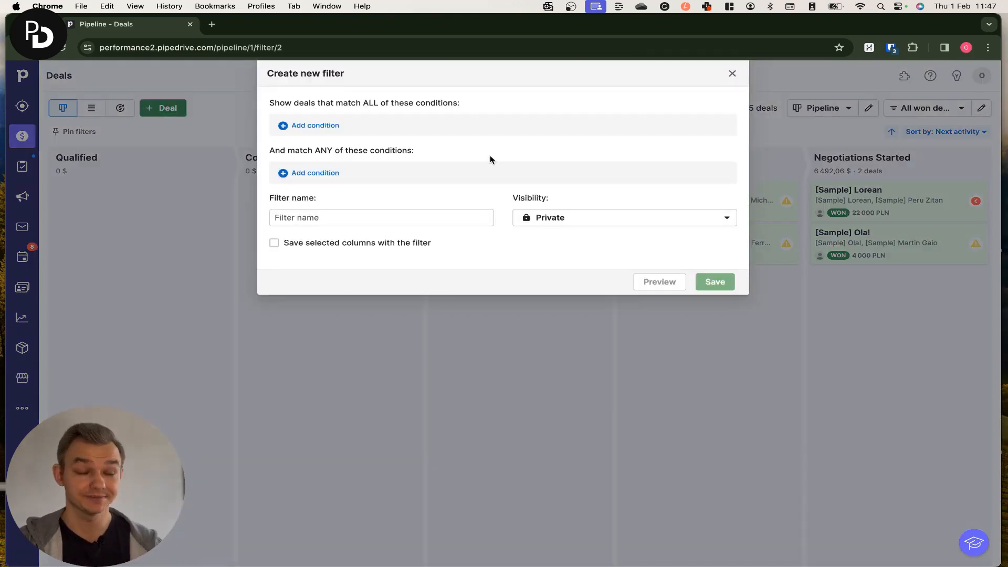
{"action": "left_click", "coordinate": [328, 131]}
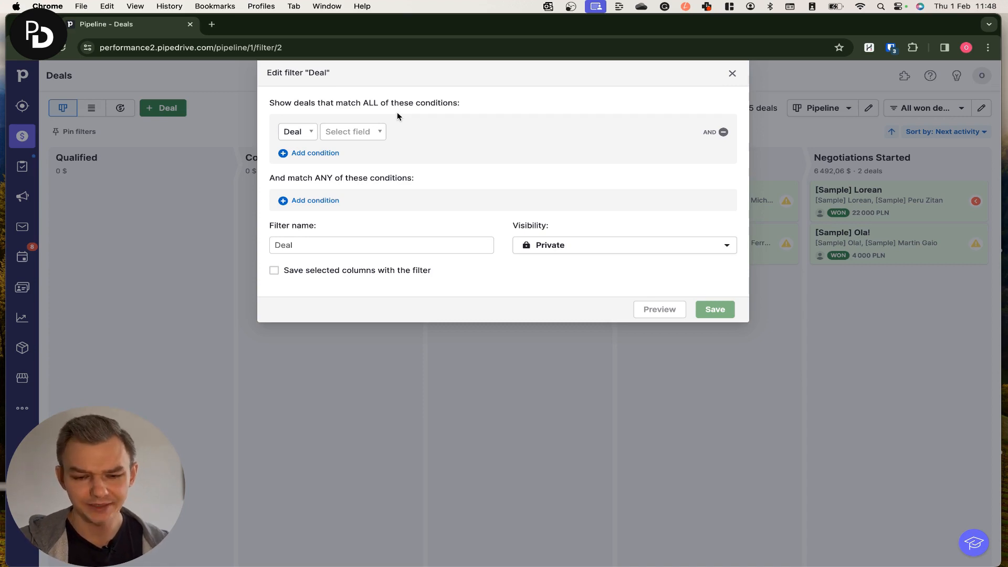
{"action": "left_click", "coordinate": [377, 132]}
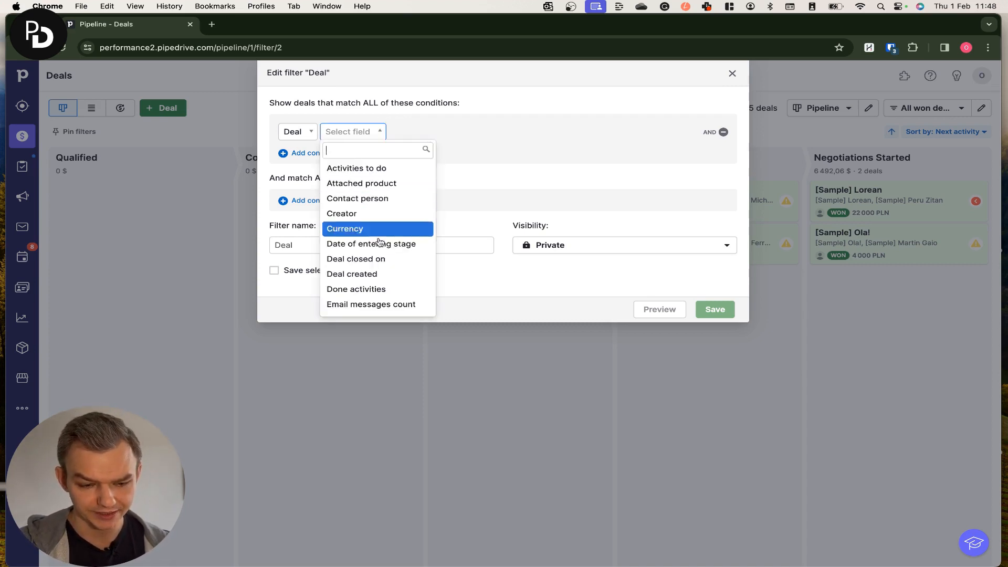
{"action": "left_click", "coordinate": [292, 135]}
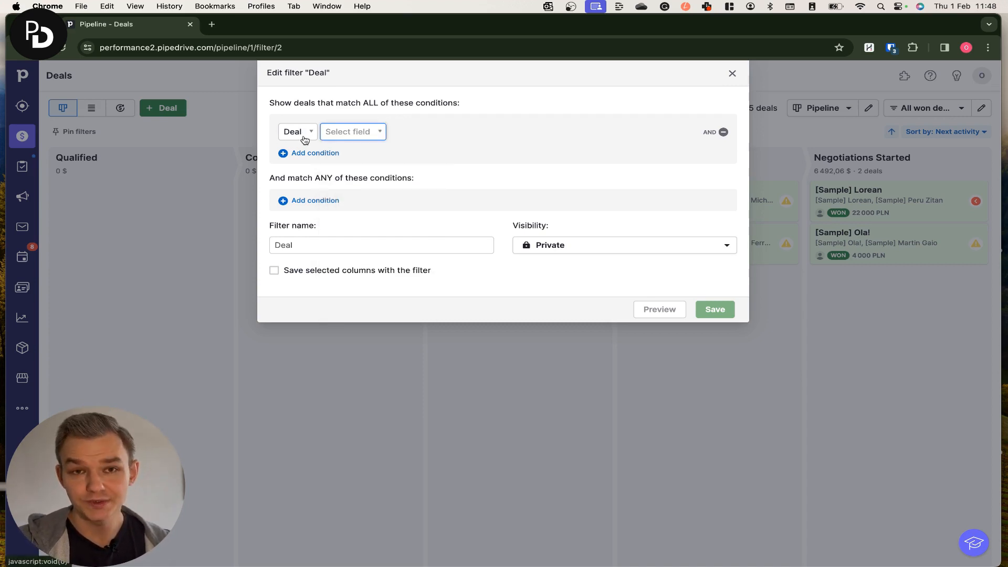
{"action": "left_click", "coordinate": [304, 138]}
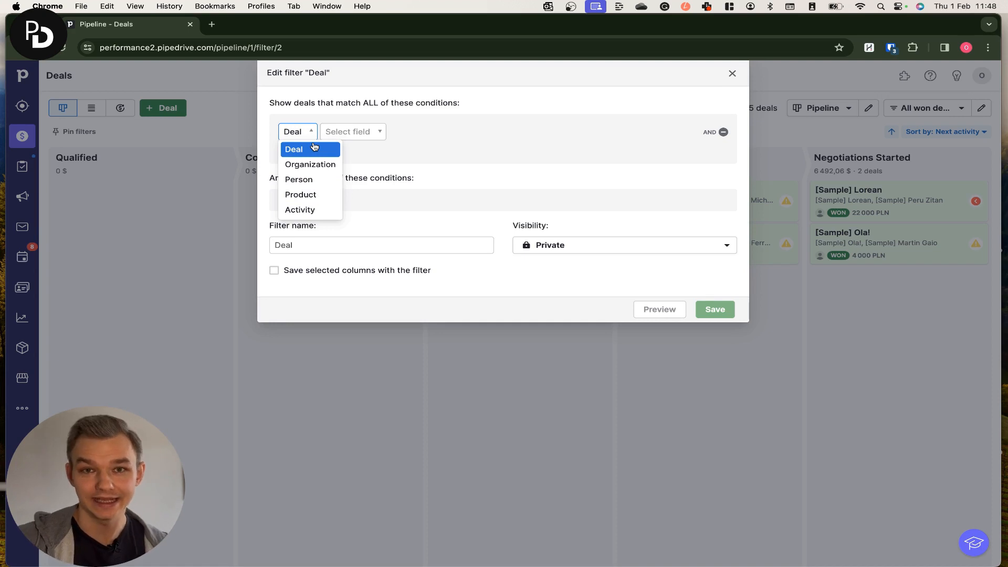
{"action": "left_click", "coordinate": [312, 149]}
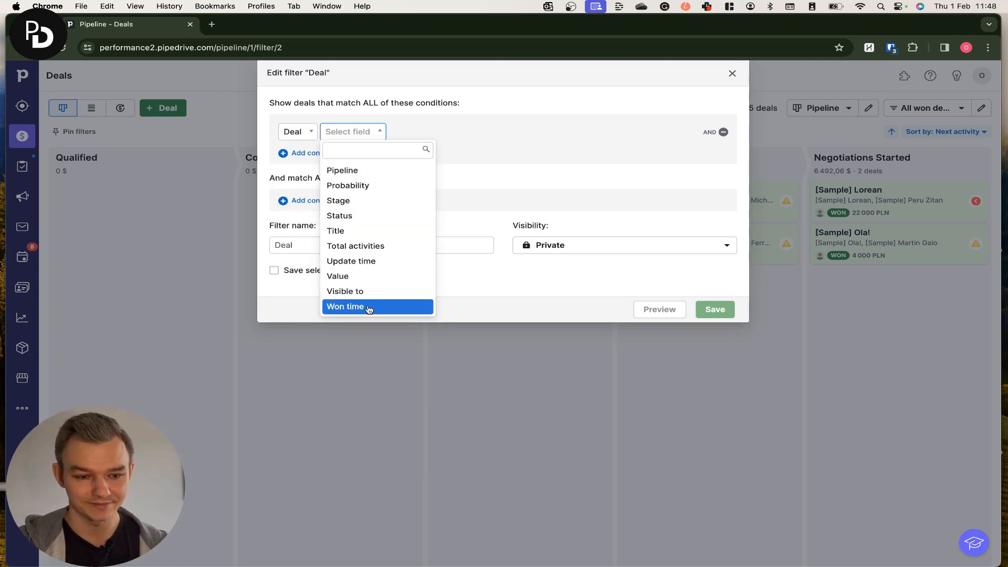
{"action": "left_click", "coordinate": [367, 306]}
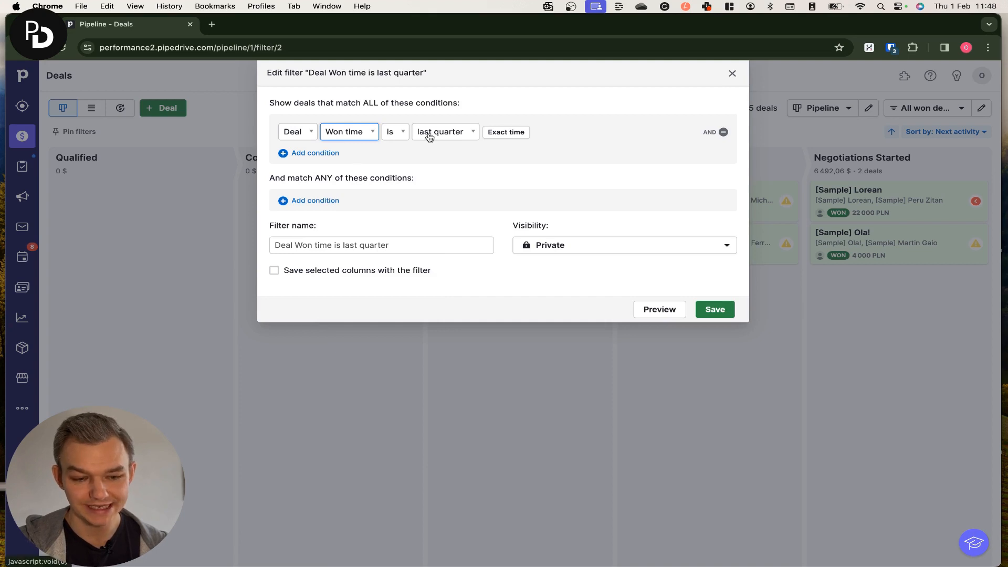
Set the Won time condition to the relative interval this month
{"action": "left_click", "coordinate": [457, 136]}
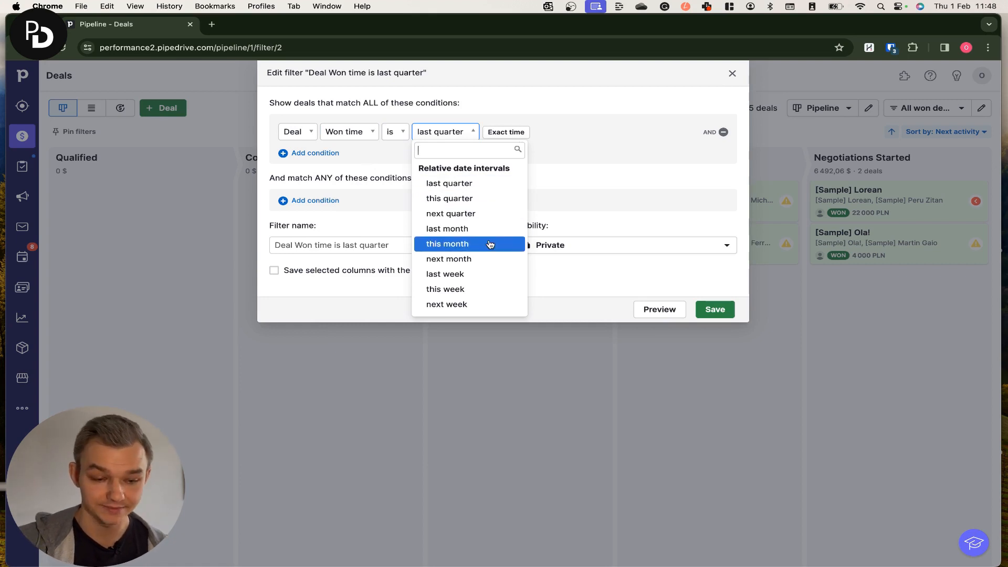
{"action": "left_click", "coordinate": [511, 136]}
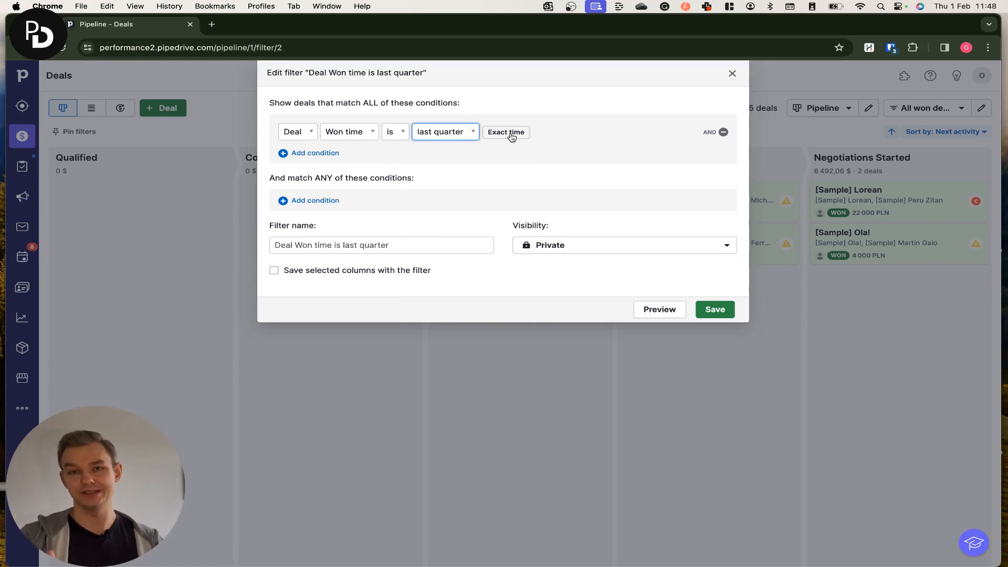
{"action": "left_click", "coordinate": [511, 135]}
{"action": "left_click", "coordinate": [495, 134]}
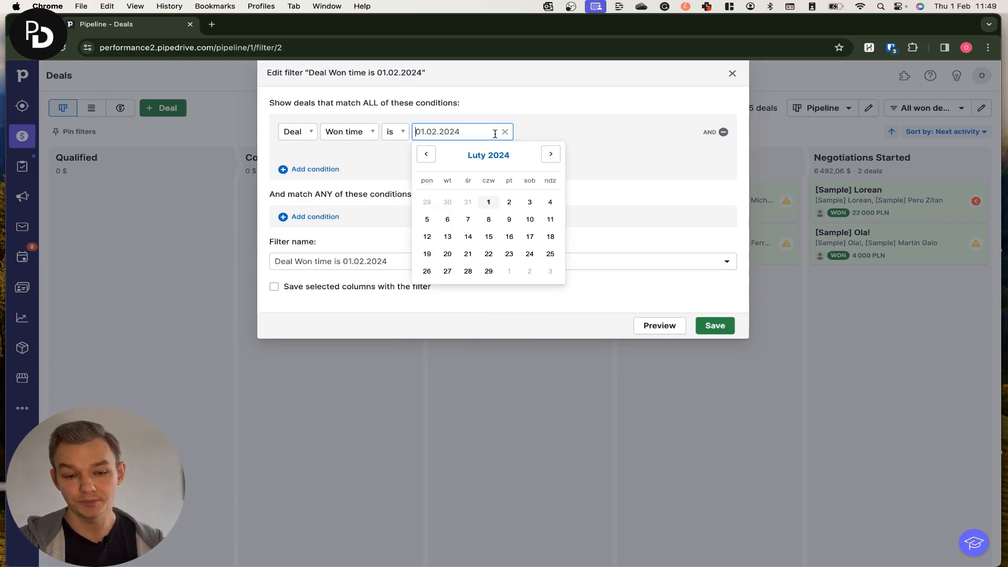
{"action": "left_click", "coordinate": [522, 131]}
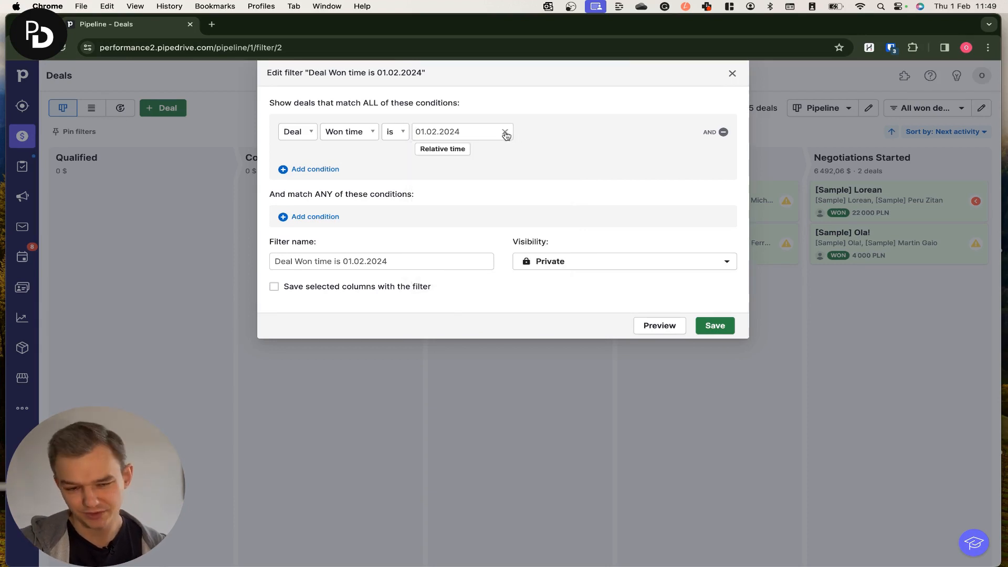
{"action": "left_click", "coordinate": [457, 149]}
{"action": "left_click", "coordinate": [466, 133]}
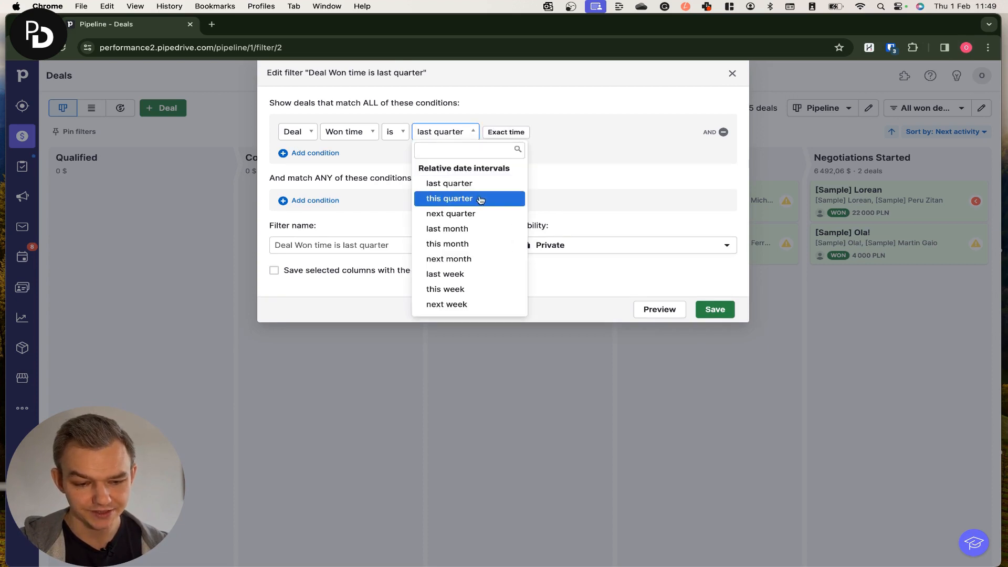
{"action": "left_click", "coordinate": [447, 243]}
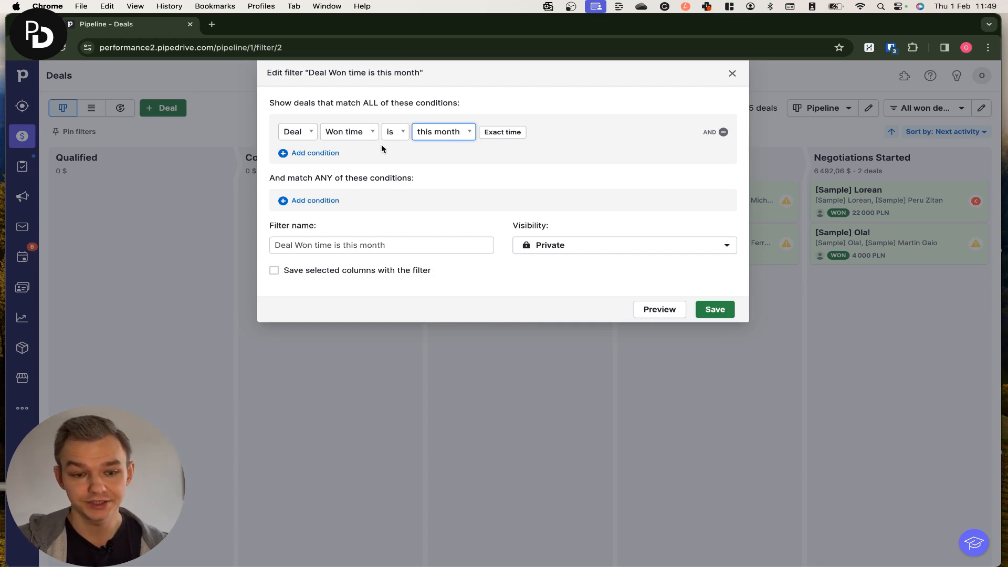
Name the filter Deals won this month
{"action": "left_click", "coordinate": [409, 246]}
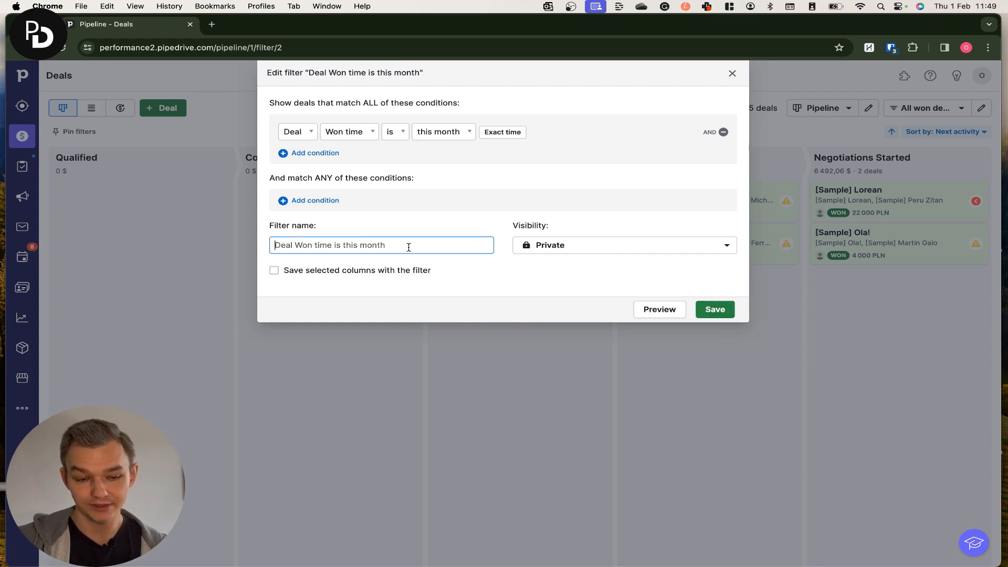
{"action": "key", "text": "super+a"}
{"action": "type", "text": "Deal"}
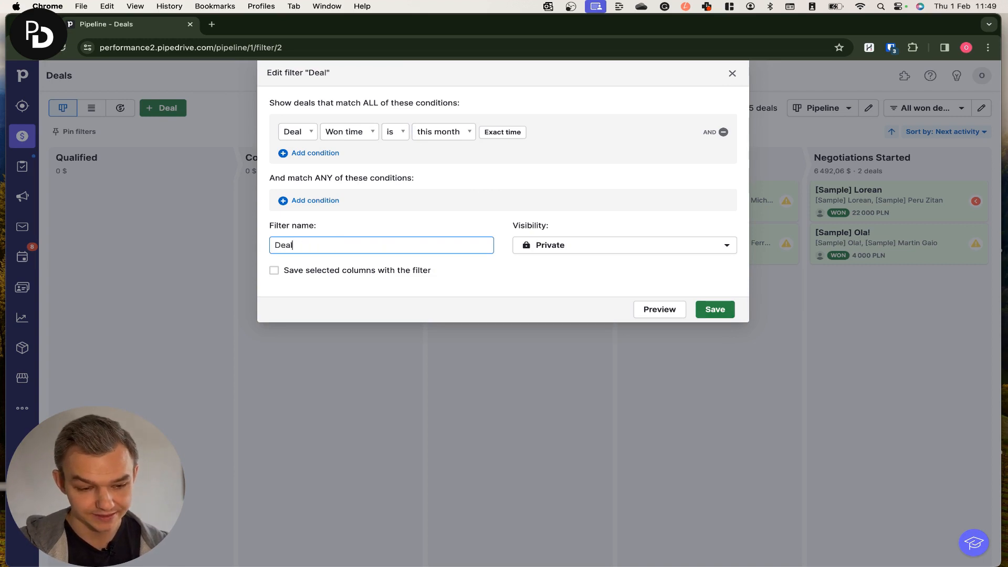
{"action": "type", "text": "s won this month"}
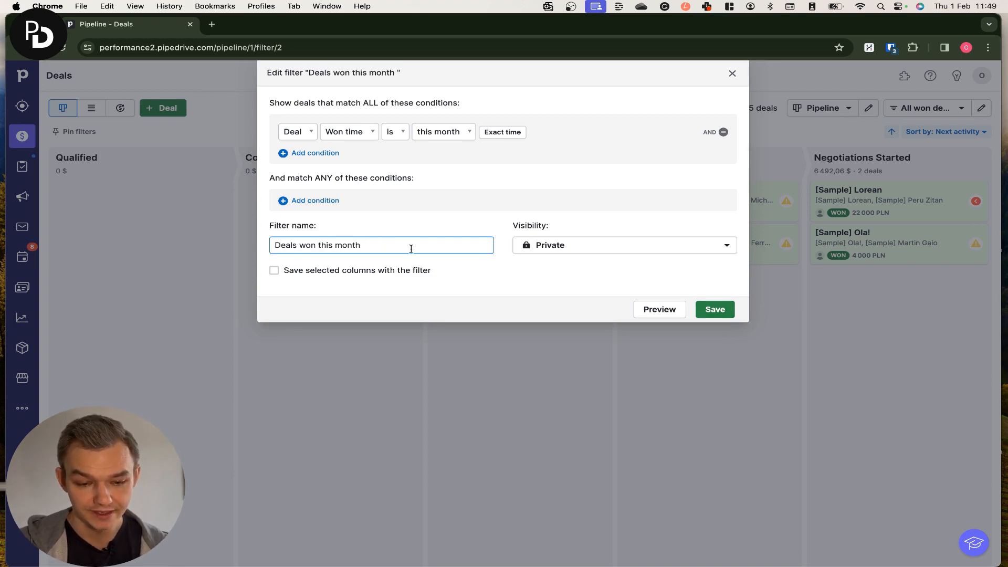
Make the filter Shared with all users and save it
{"action": "left_click", "coordinate": [547, 254]}
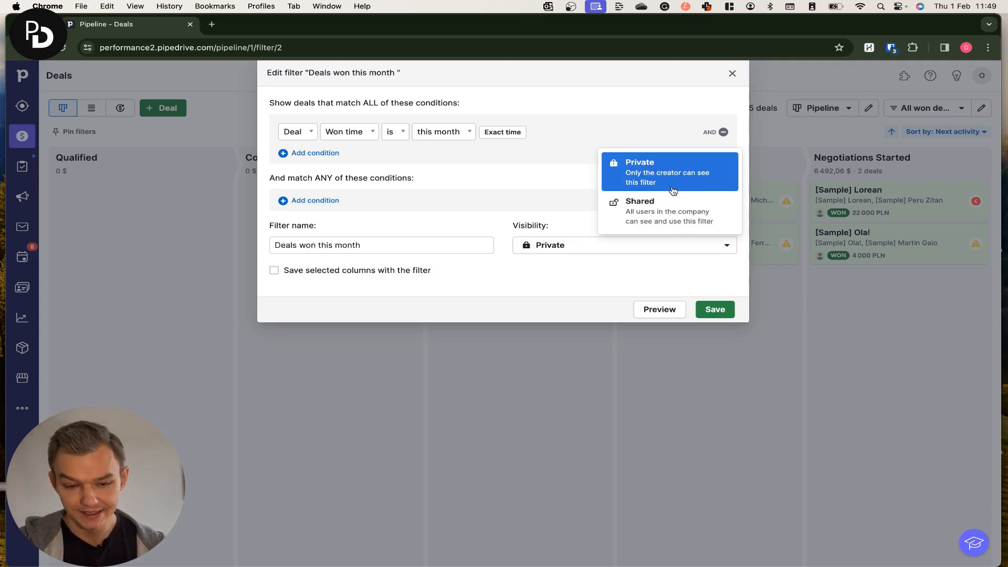
{"action": "left_click", "coordinate": [676, 214]}
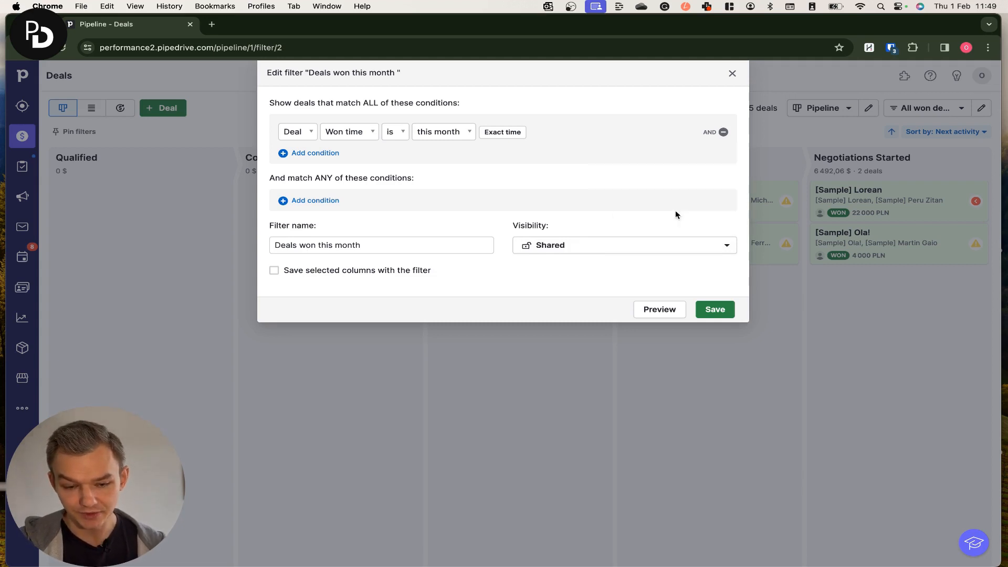
{"action": "left_click", "coordinate": [729, 313]}
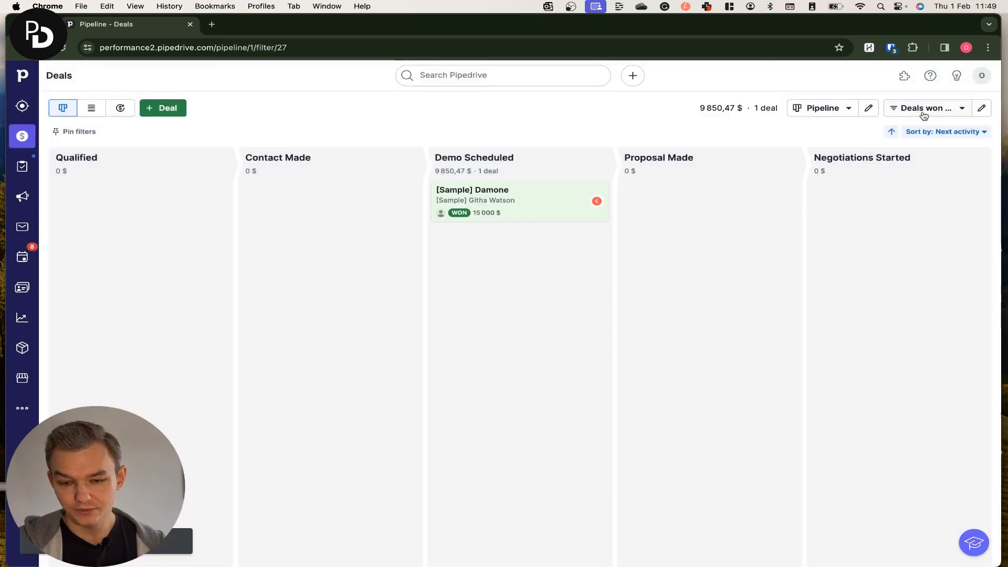
Switch the pipeline to the Deals closed last quarter filter, then back to All won deals
{"action": "left_click", "coordinate": [923, 113]}
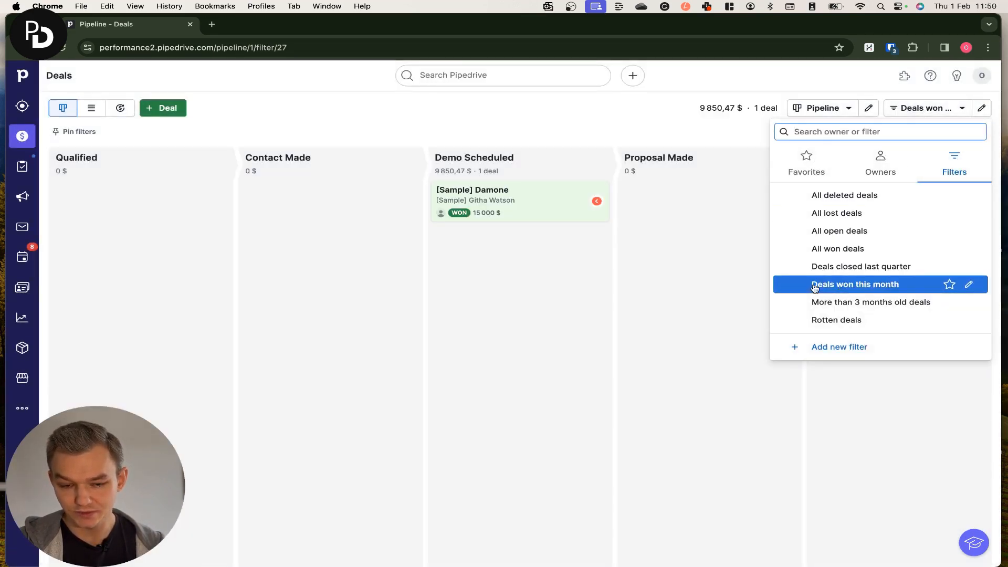
{"action": "left_click", "coordinate": [494, 271]}
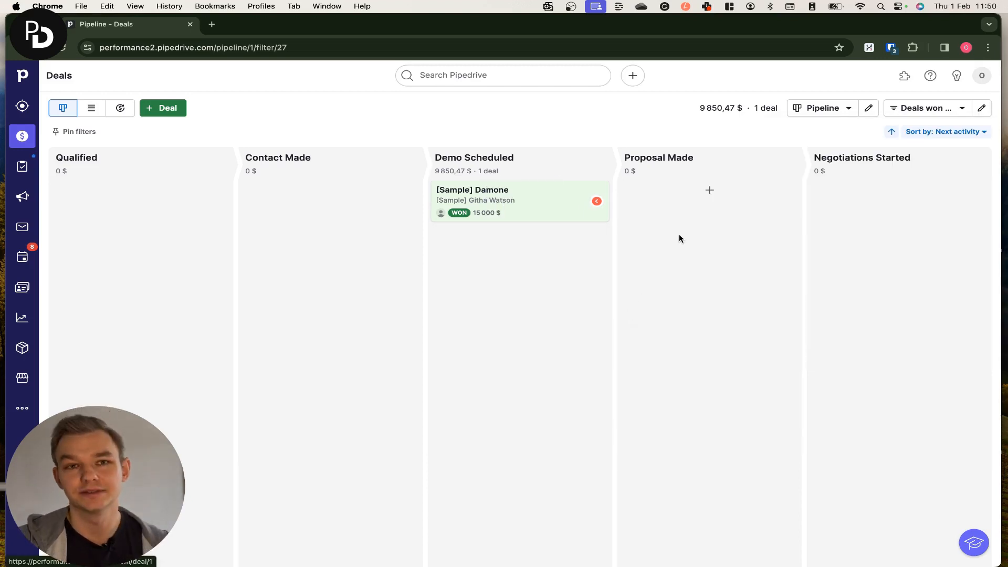
{"action": "left_click", "coordinate": [922, 108]}
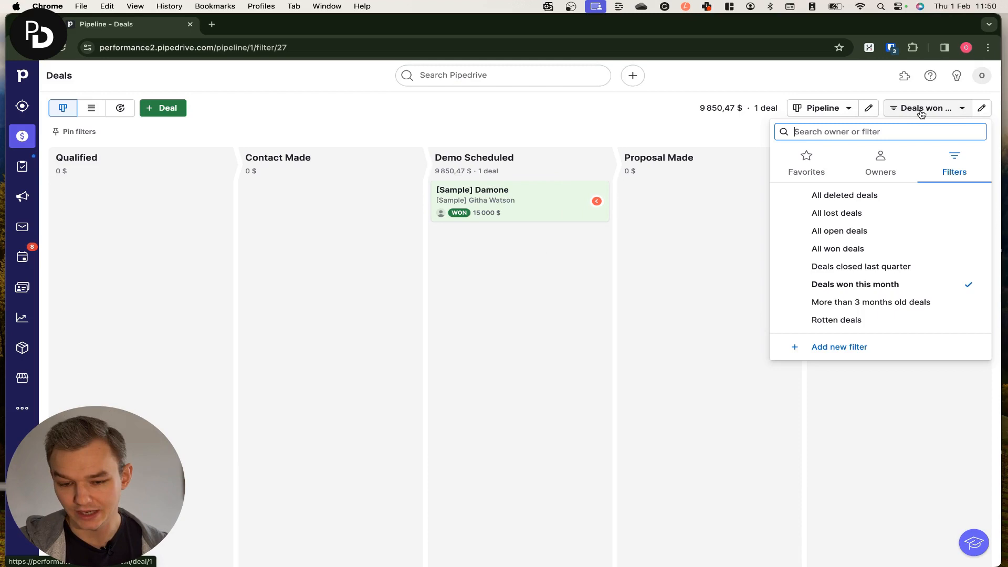
{"action": "left_click", "coordinate": [873, 276]}
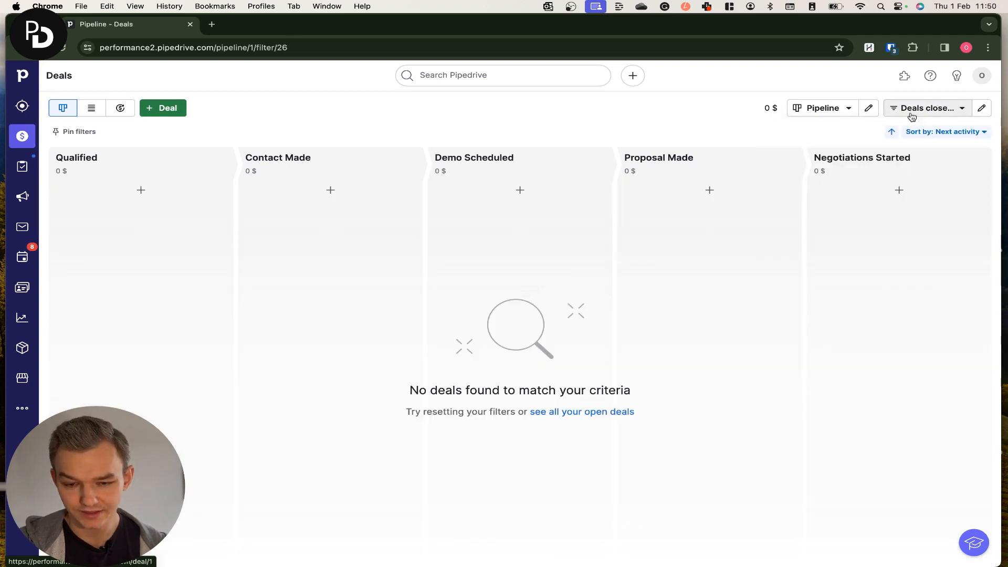
{"action": "left_click", "coordinate": [924, 107]}
{"action": "left_click", "coordinate": [877, 248]}
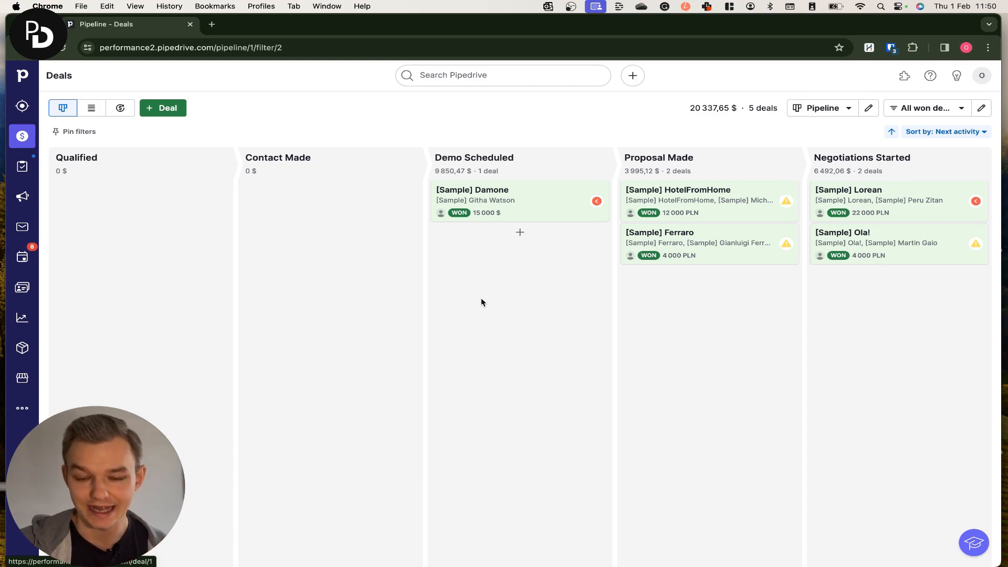
Open Insights and dismiss the custom reports introduction
{"action": "left_click", "coordinate": [911, 109]}
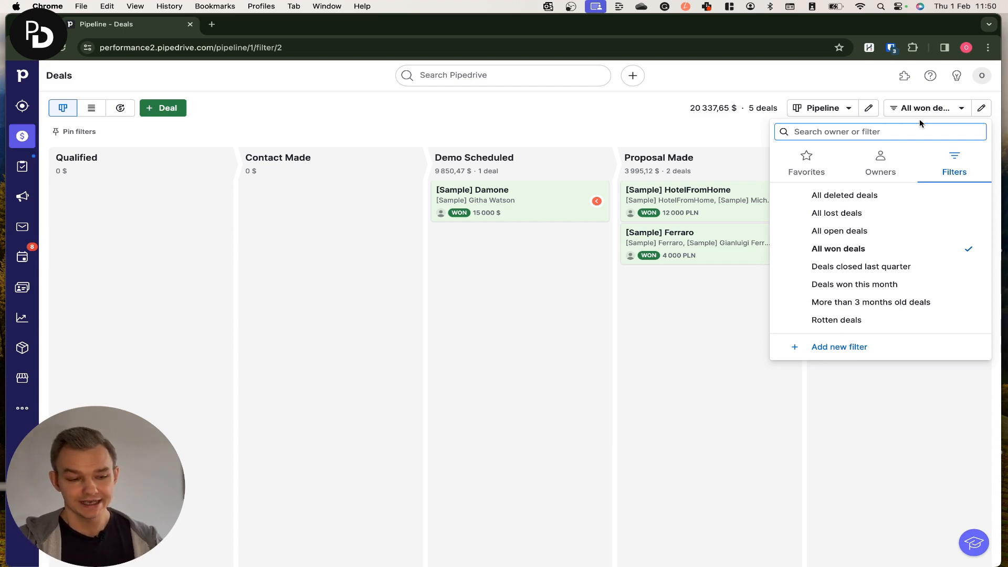
{"action": "left_click", "coordinate": [22, 317]}
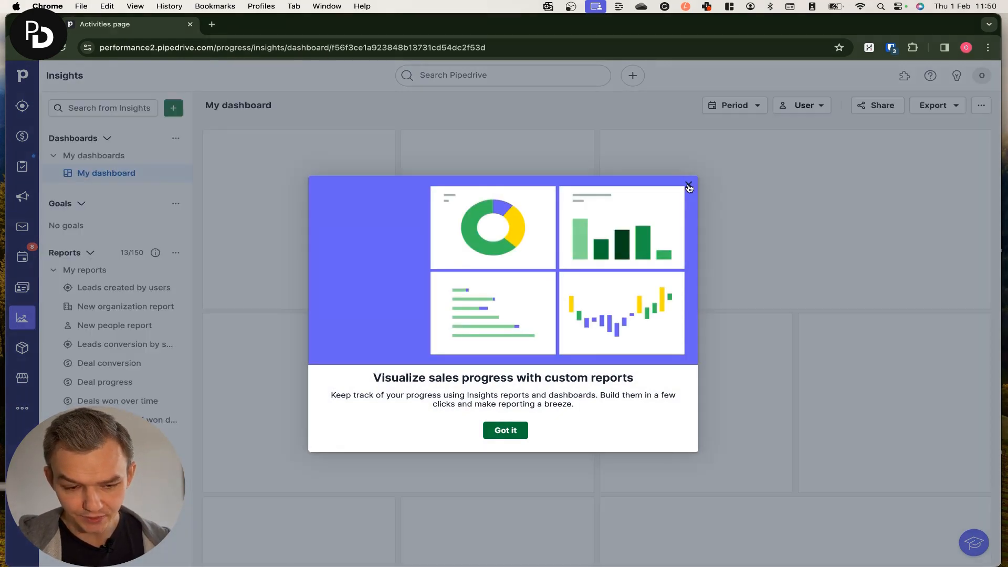
{"action": "left_click", "coordinate": [689, 187]}
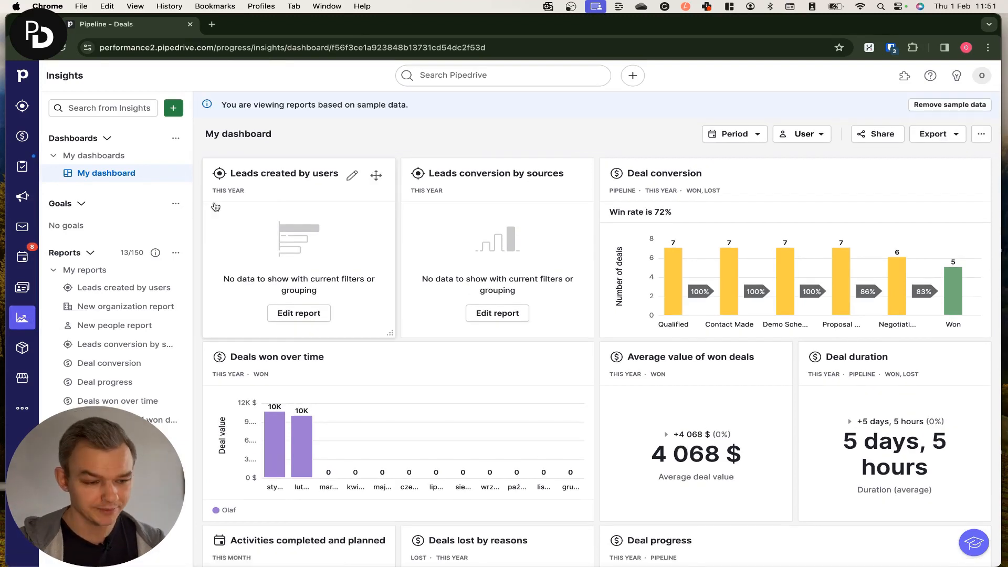
Create a new Deal conversion report and switch it to the Win/loss view
{"action": "left_click", "coordinate": [179, 110]}
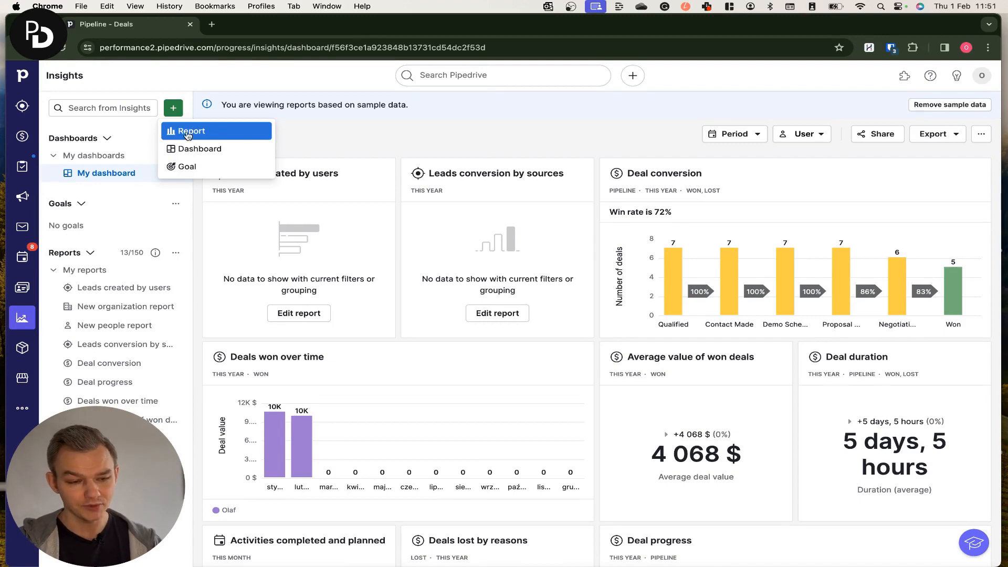
{"action": "left_click", "coordinate": [200, 132]}
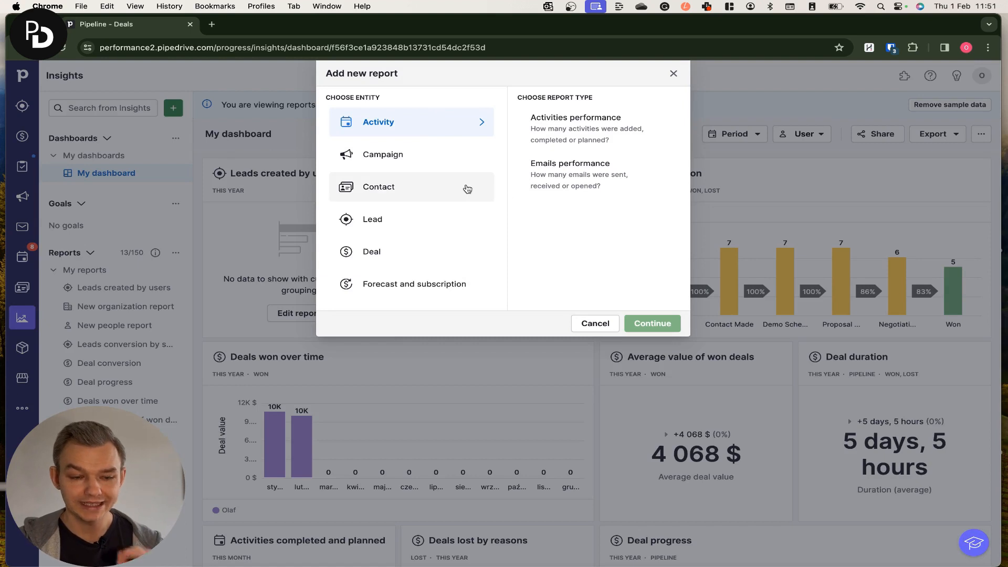
{"action": "left_click", "coordinate": [426, 250]}
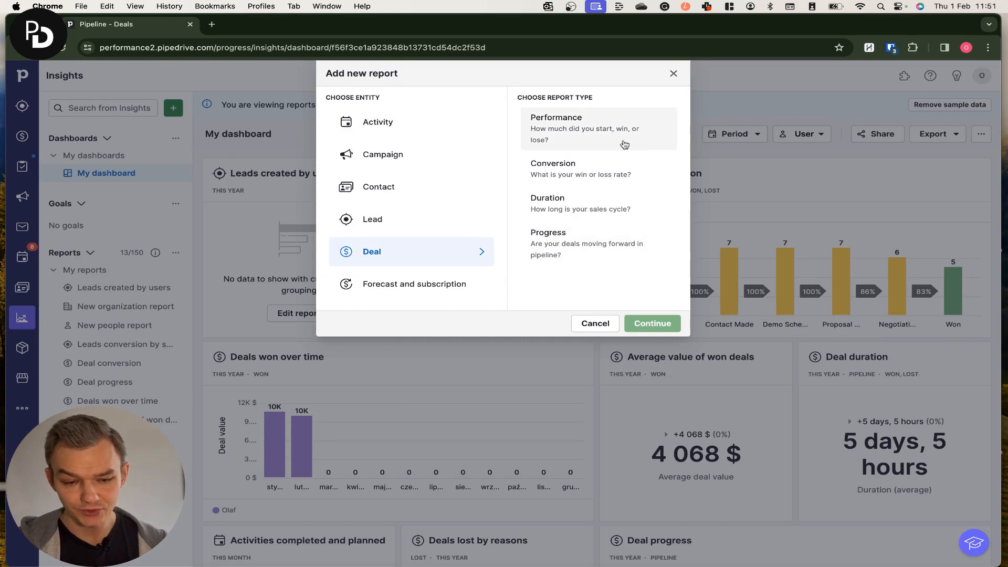
{"action": "left_click", "coordinate": [567, 172]}
{"action": "left_click", "coordinate": [660, 323]}
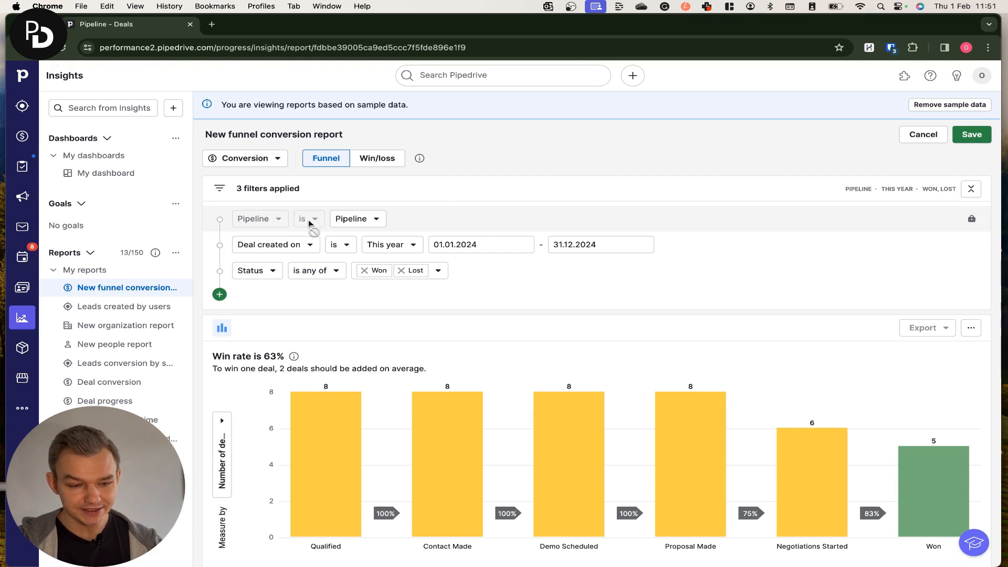
{"action": "left_click", "coordinate": [377, 158]}
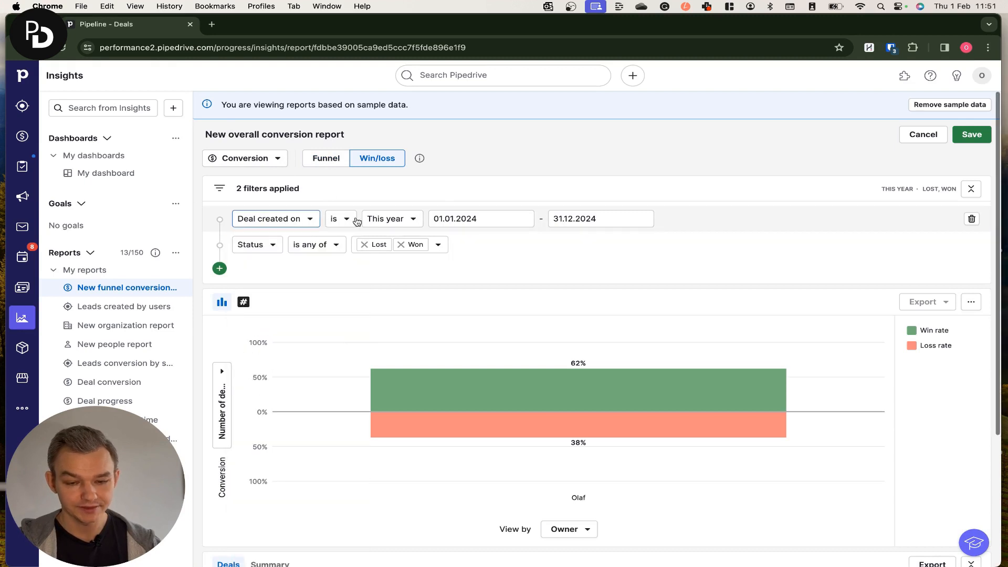
Remove the Deal created on date filter from the report and add a new filter row
{"action": "left_click", "coordinate": [972, 219]}
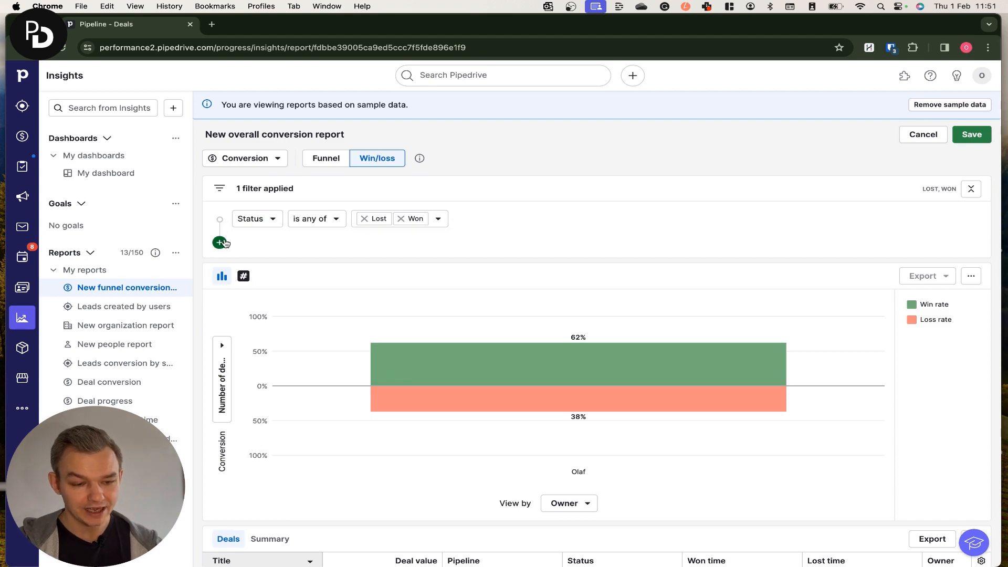
{"action": "left_click", "coordinate": [220, 243]}
{"action": "left_click", "coordinate": [272, 249]}
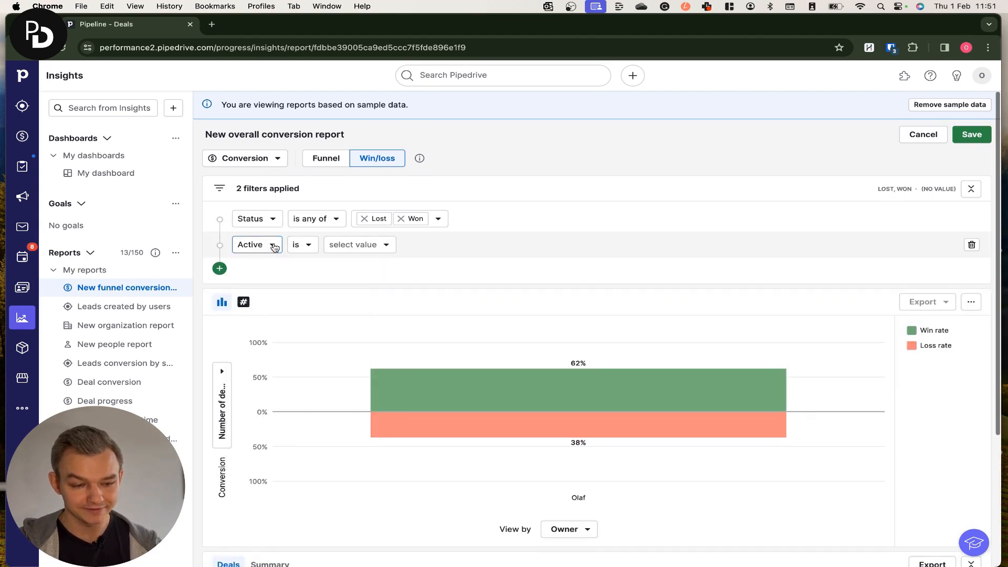
{"action": "scroll", "coordinate": [814, 242], "scroll_direction": "down", "scroll_amount": 1}
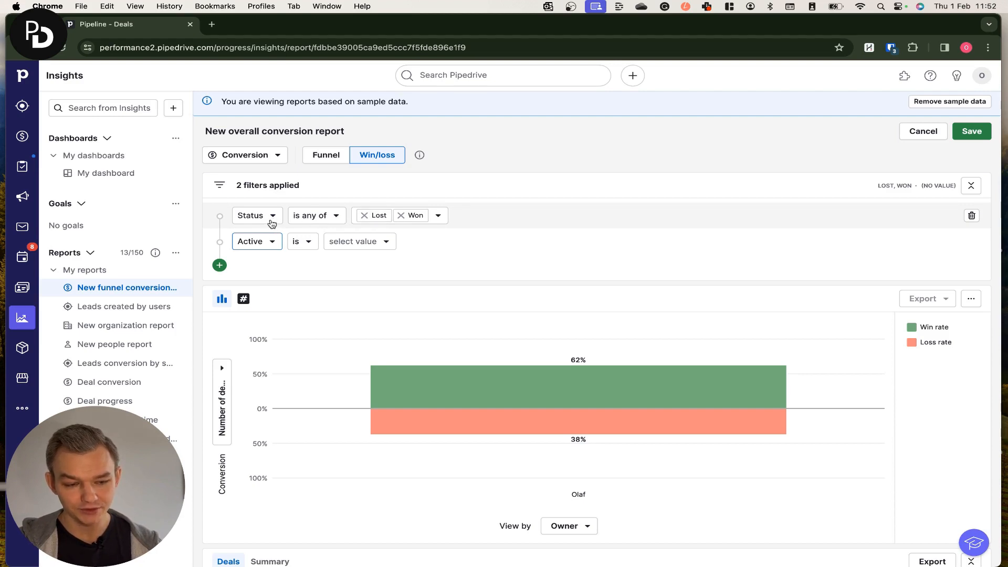
Set the Status filter's condition to is with the value Won
{"action": "left_click", "coordinate": [336, 218]}
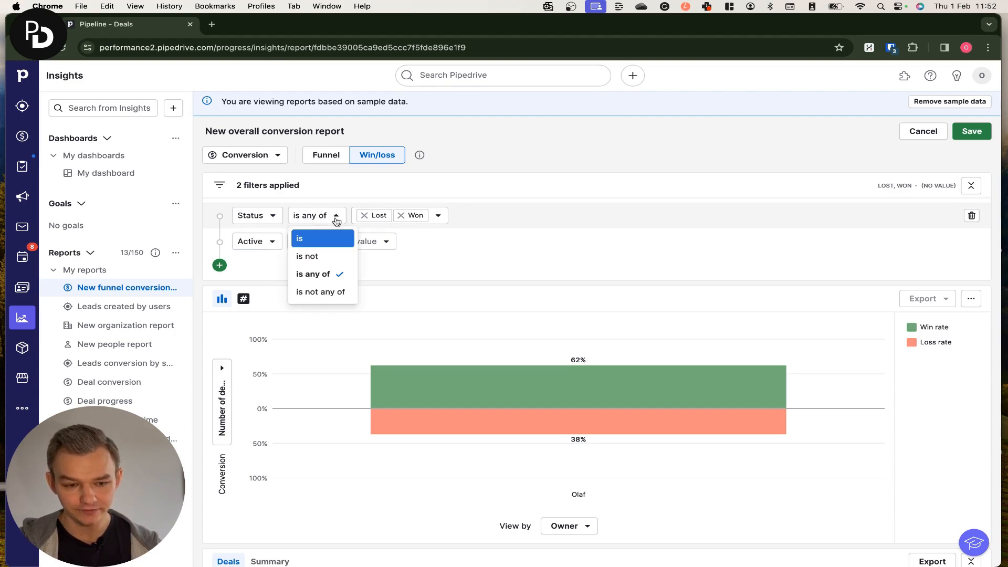
{"action": "left_click", "coordinate": [334, 238]}
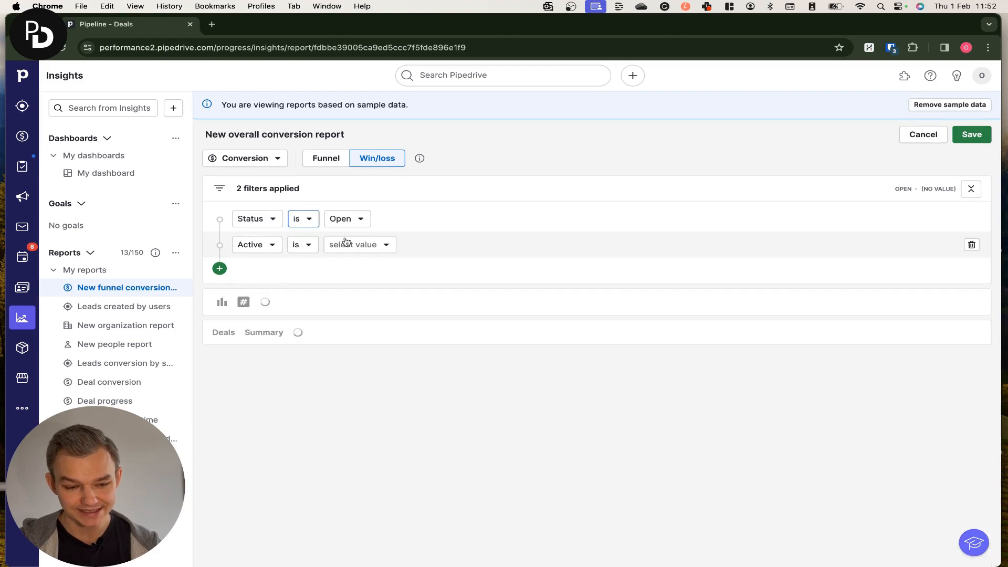
{"action": "left_click", "coordinate": [356, 218]}
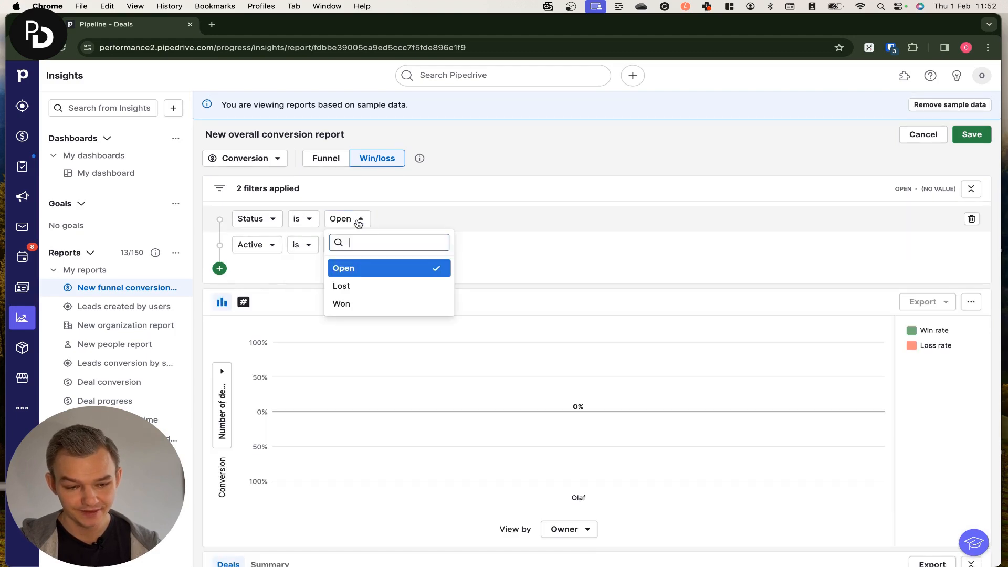
{"action": "left_click", "coordinate": [359, 303]}
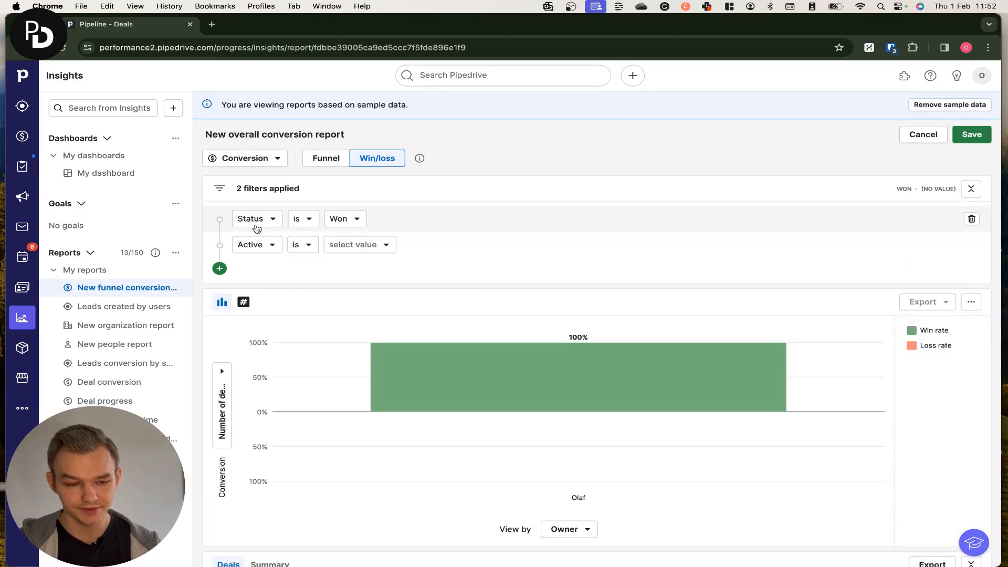
{"action": "left_click", "coordinate": [309, 222]}
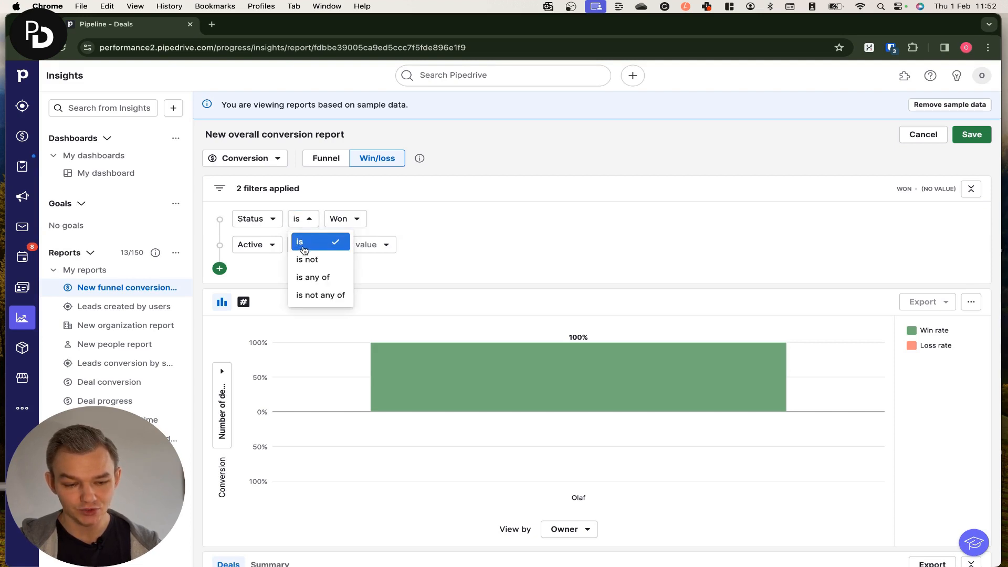
{"action": "left_click", "coordinate": [410, 219]}
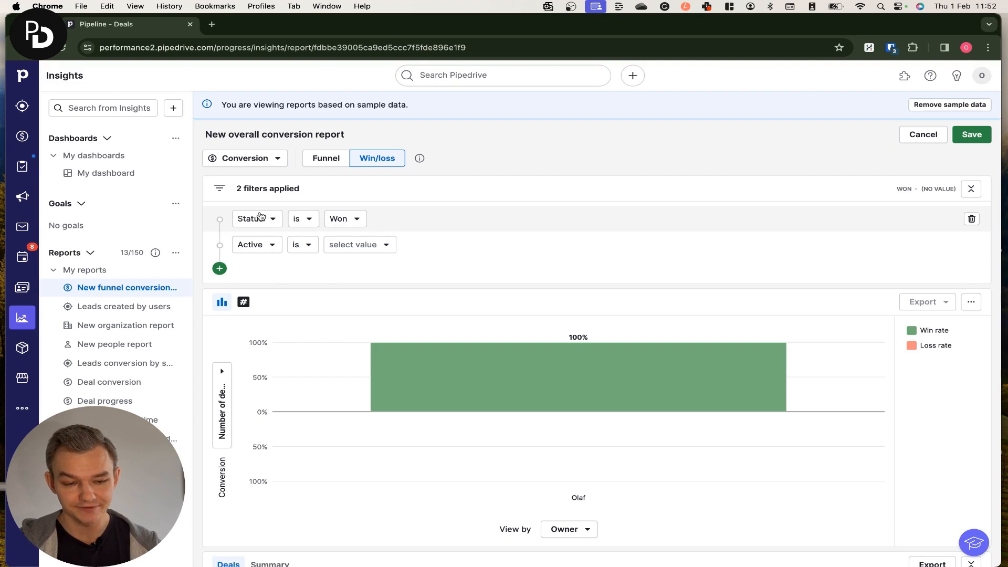
Change the new filter row's field to Pipeline
{"action": "left_click", "coordinate": [273, 246]}
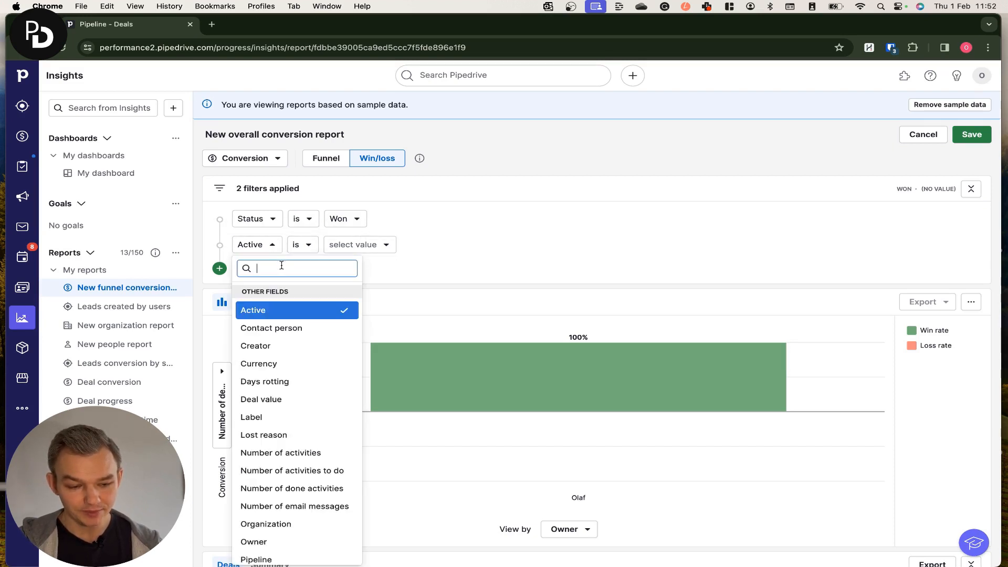
{"action": "key", "text": "Escape"}
{"action": "left_click", "coordinate": [273, 245]}
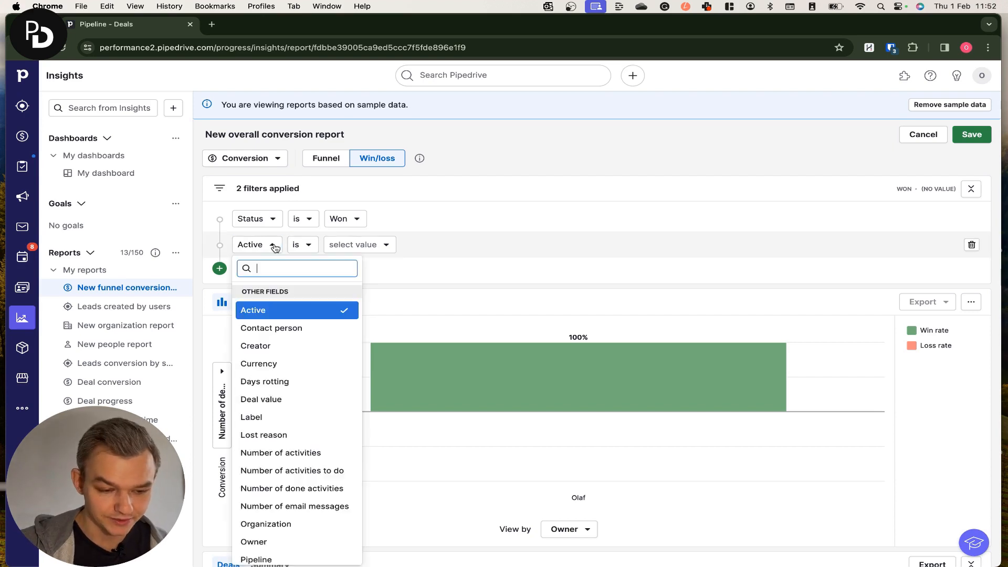
{"action": "type", "text": "pipeli"}
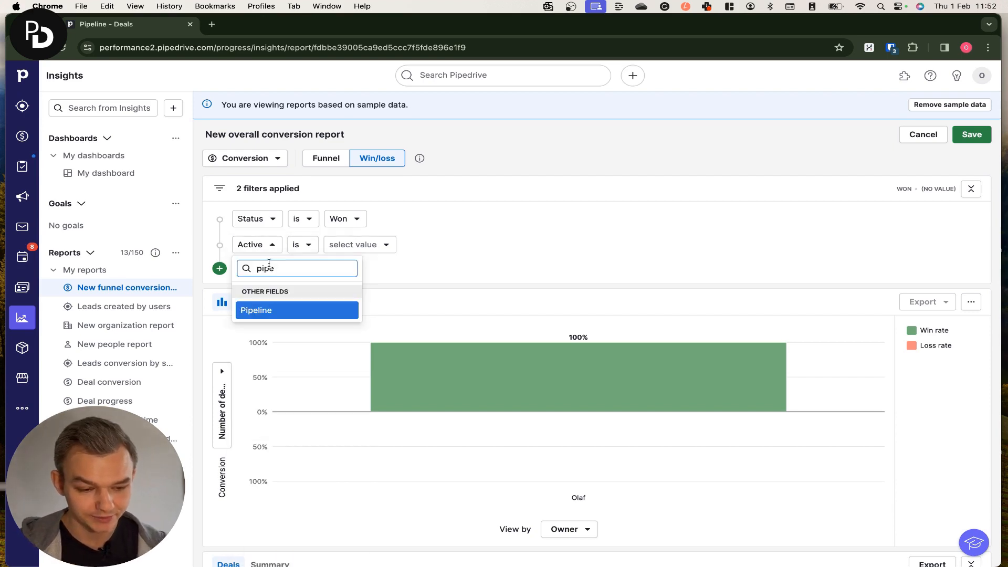
{"action": "left_click", "coordinate": [264, 310]}
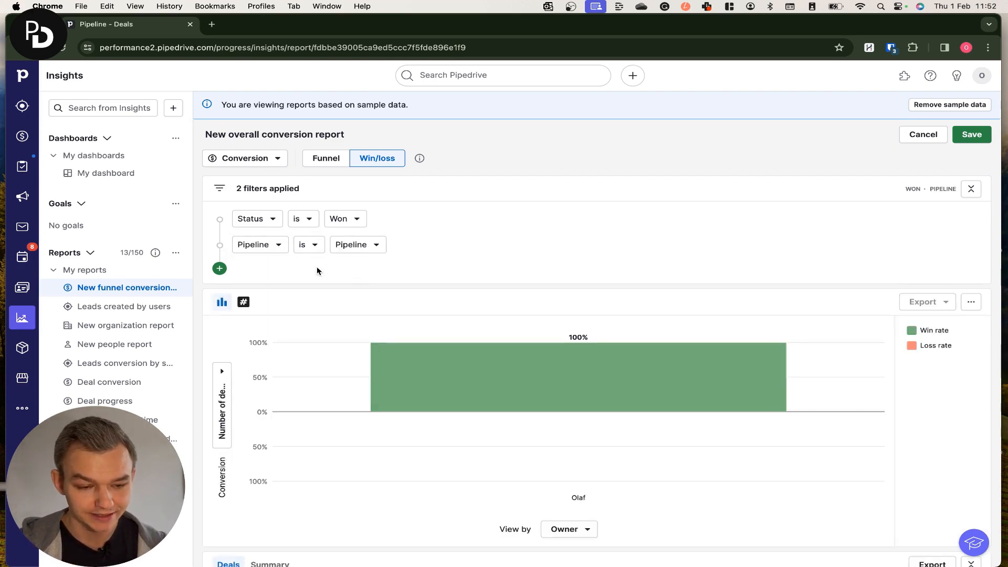
{"action": "left_click", "coordinate": [321, 250]}
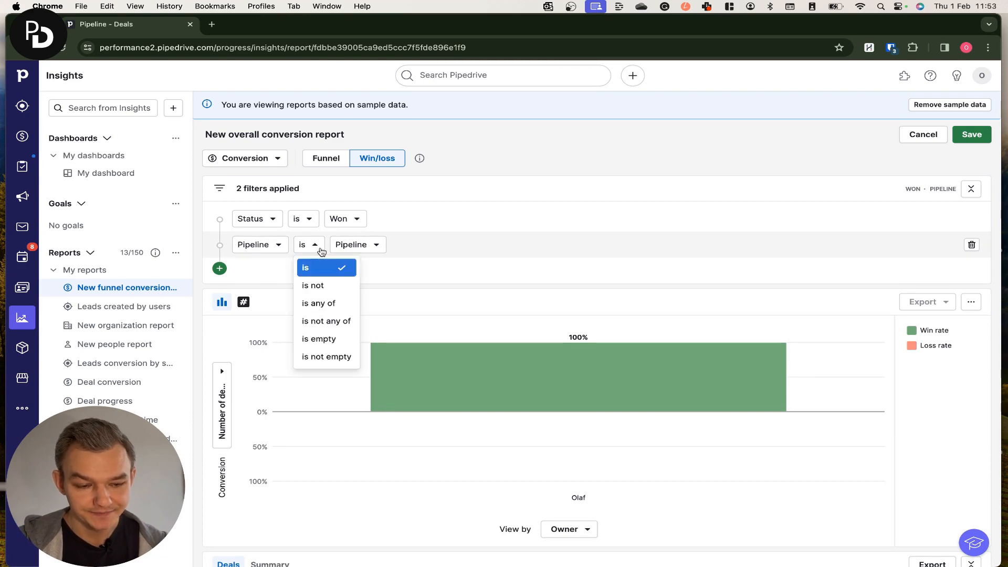
{"action": "left_click", "coordinate": [321, 250]}
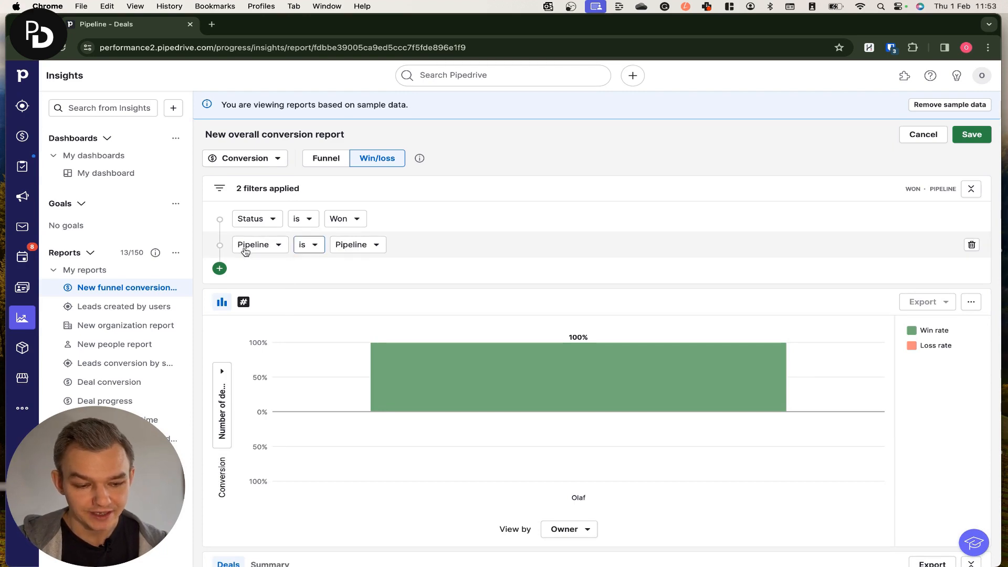
Set the Pipeline filter to is any of, selecting both Pipeline and Trainings
{"action": "left_click", "coordinate": [300, 245]}
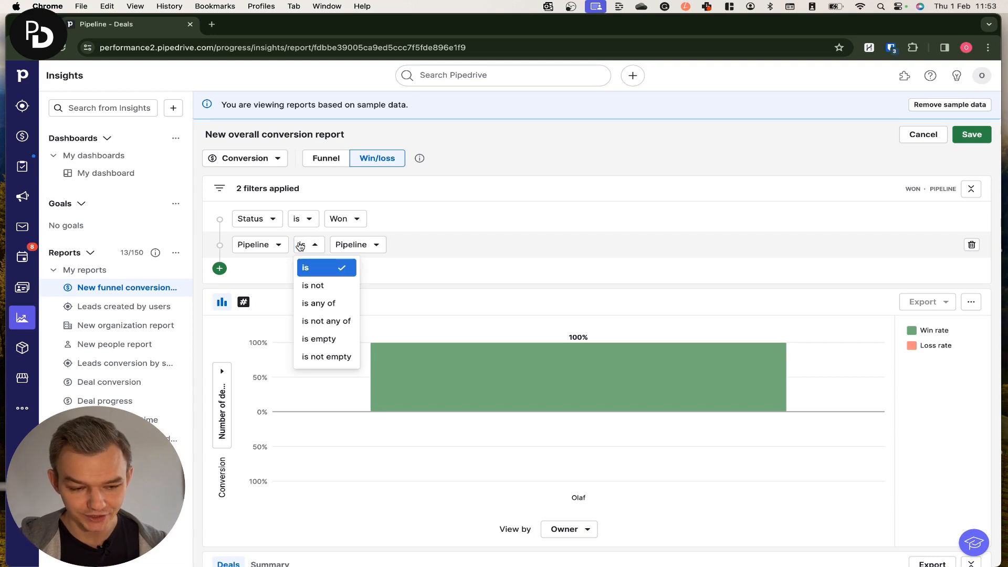
{"action": "left_click", "coordinate": [331, 305]}
{"action": "left_click", "coordinate": [405, 245]}
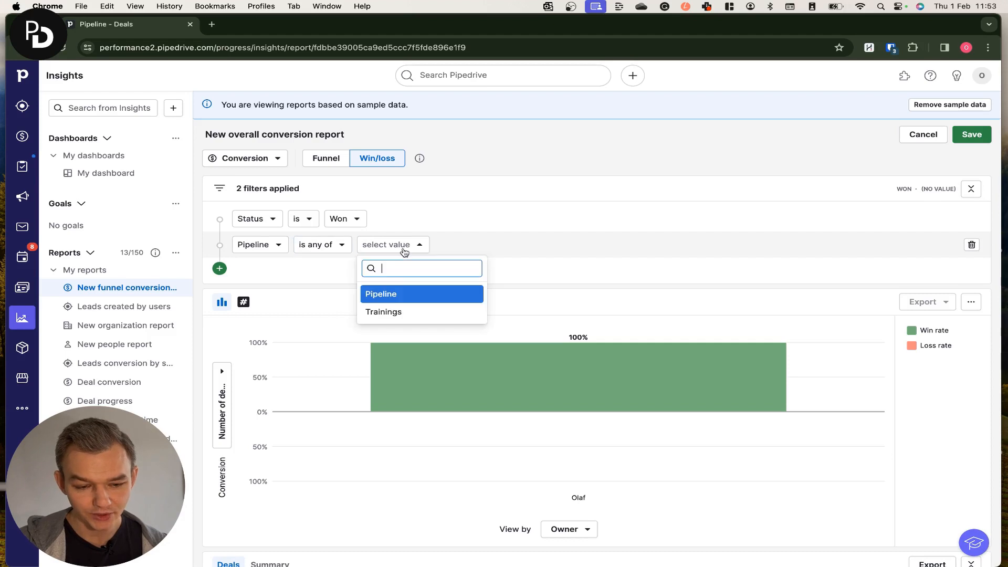
{"action": "left_click", "coordinate": [399, 301]}
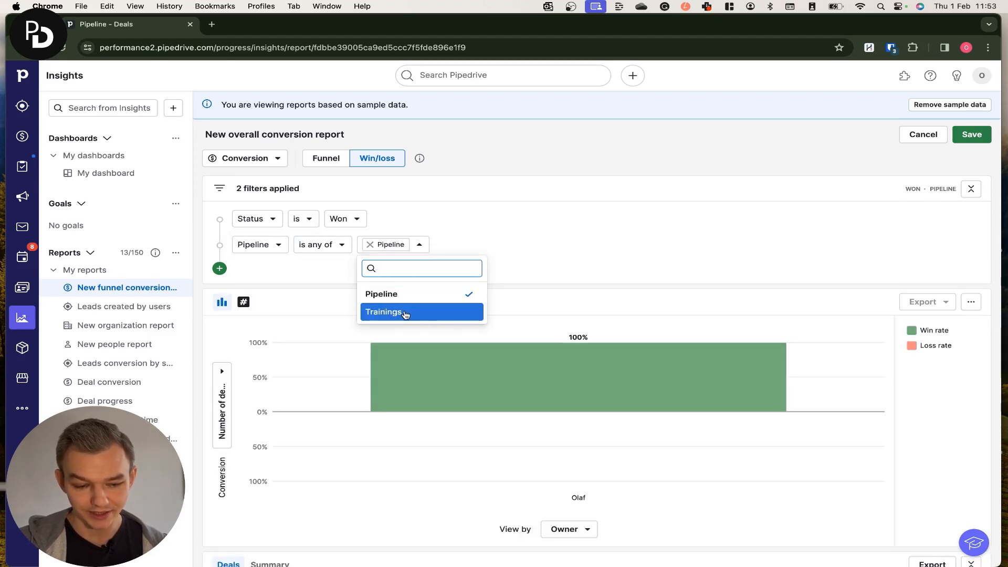
{"action": "left_click", "coordinate": [406, 313]}
{"action": "left_click", "coordinate": [599, 274]}
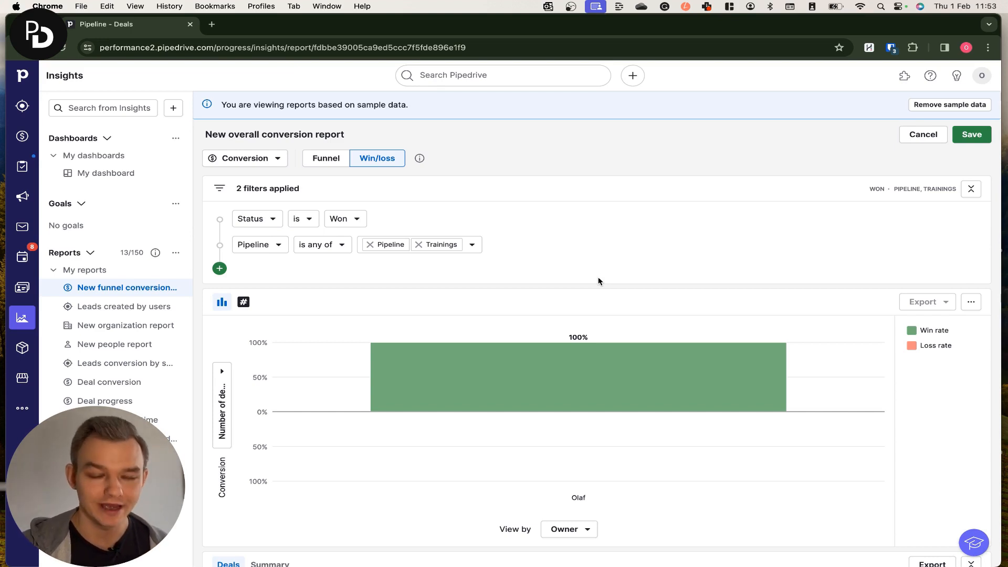
Add a third filter row and set its field to Deal closed on
{"action": "left_click", "coordinate": [221, 268]}
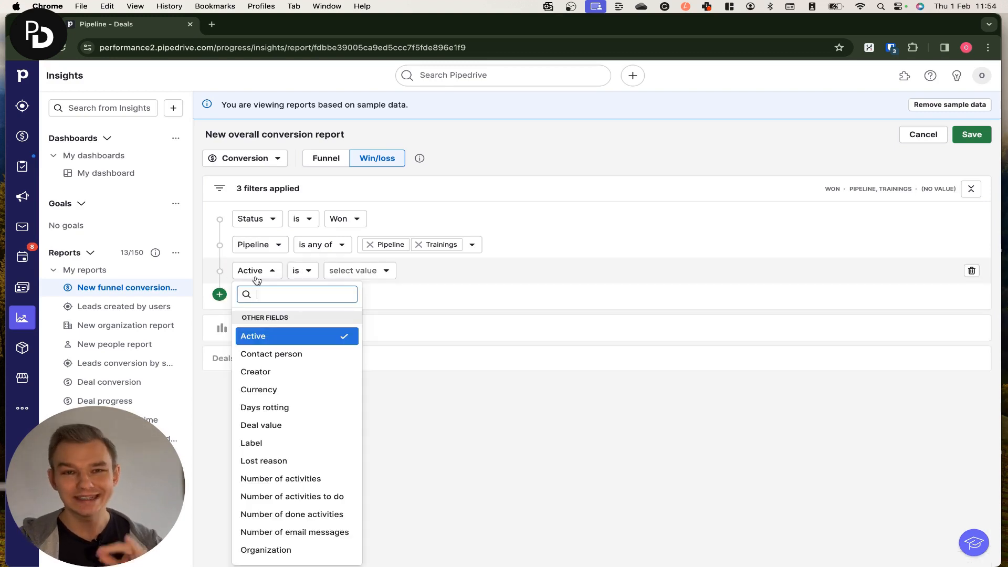
{"action": "left_click", "coordinate": [260, 276]}
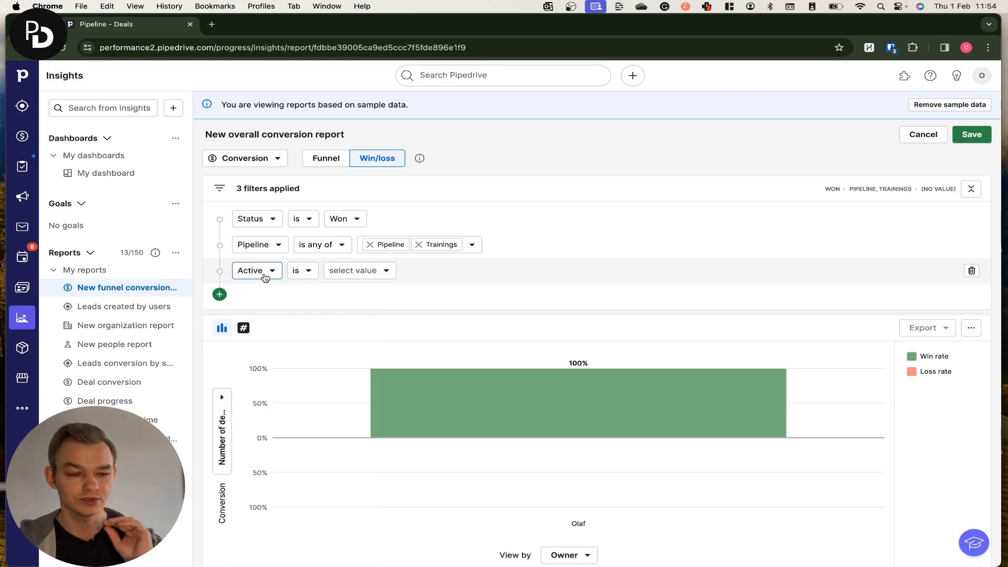
{"action": "left_click", "coordinate": [270, 276]}
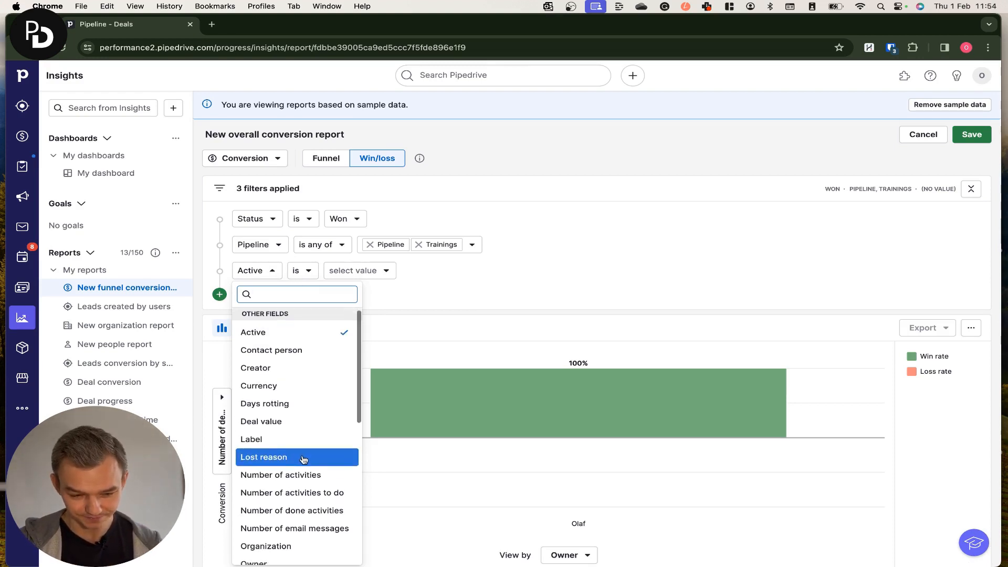
{"action": "scroll", "coordinate": [304, 459], "scroll_direction": "down", "scroll_amount": 2}
{"action": "scroll", "coordinate": [304, 459], "scroll_direction": "down", "scroll_amount": 8}
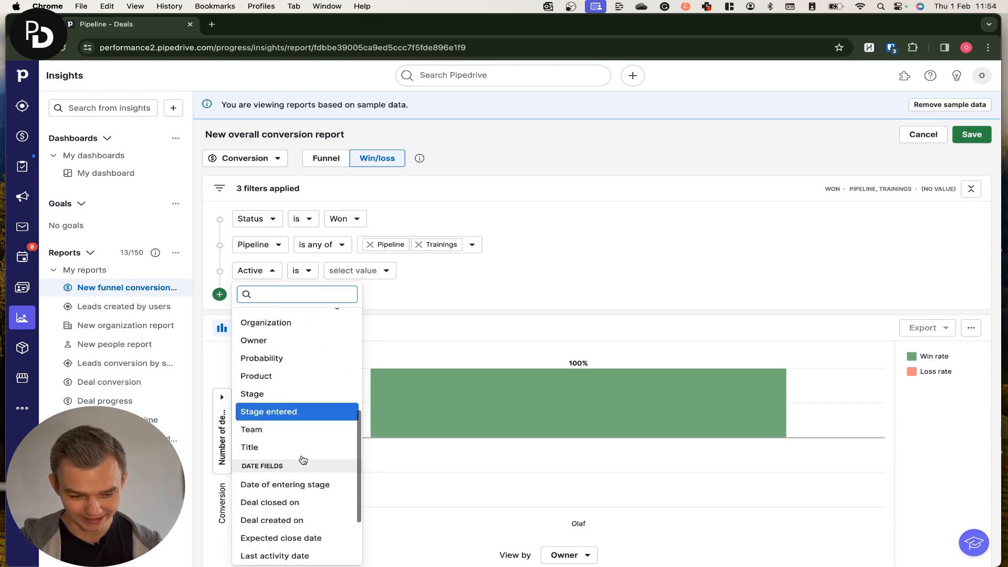
{"action": "scroll", "coordinate": [304, 459], "scroll_direction": "down", "scroll_amount": 1}
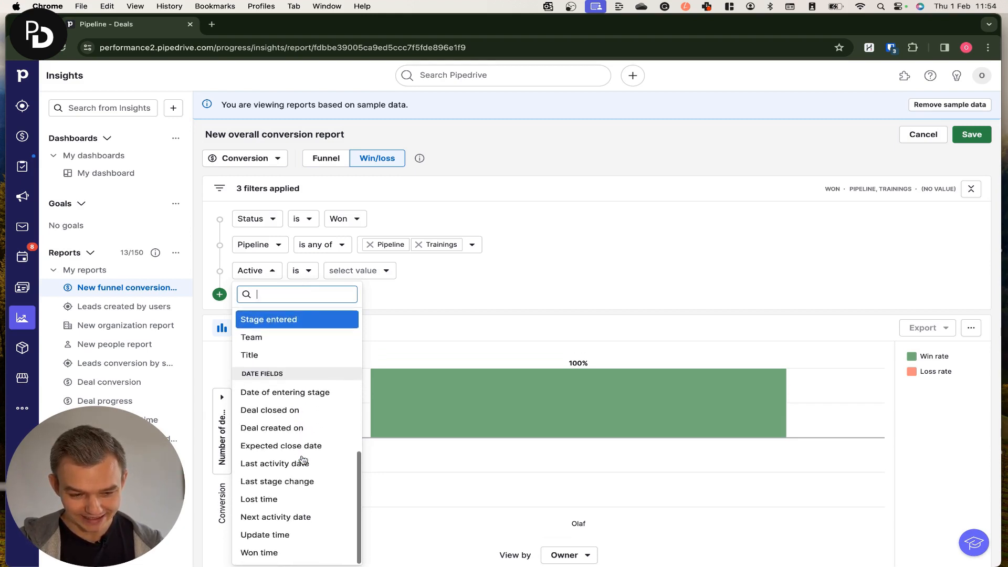
{"action": "left_click", "coordinate": [297, 415]}
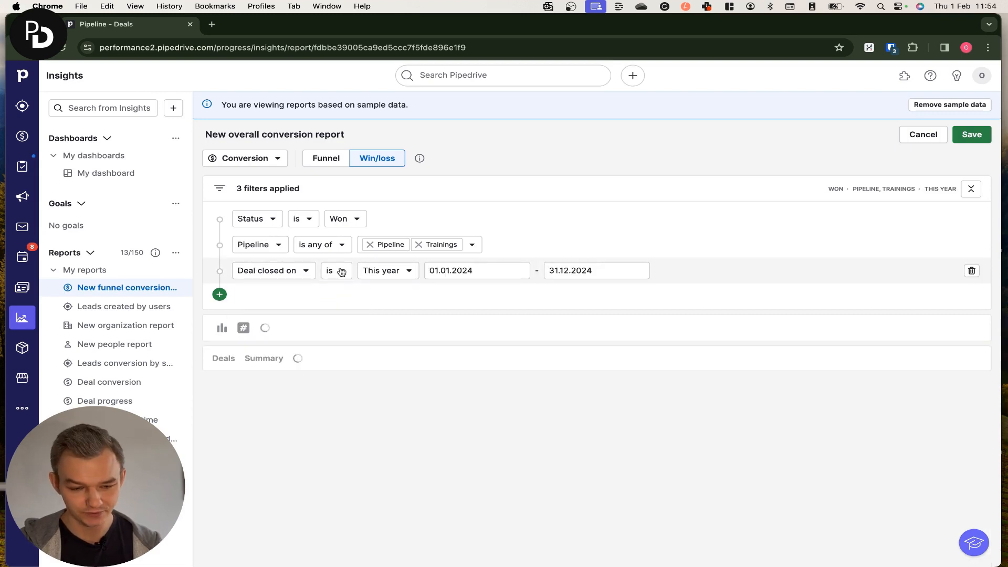
Set the Deal closed on period to This month, then change it to Last month
{"action": "left_click", "coordinate": [397, 276]}
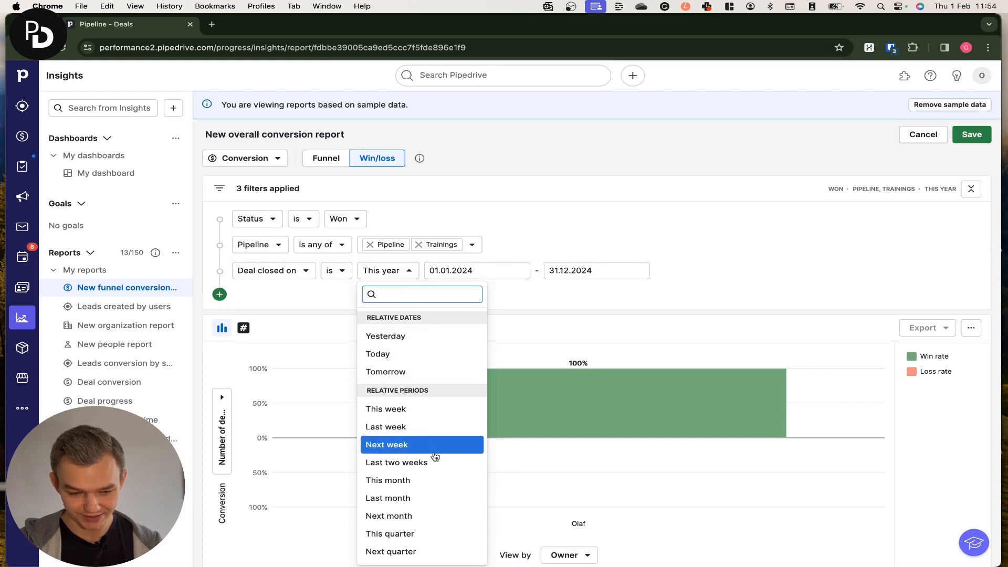
{"action": "left_click", "coordinate": [434, 480]}
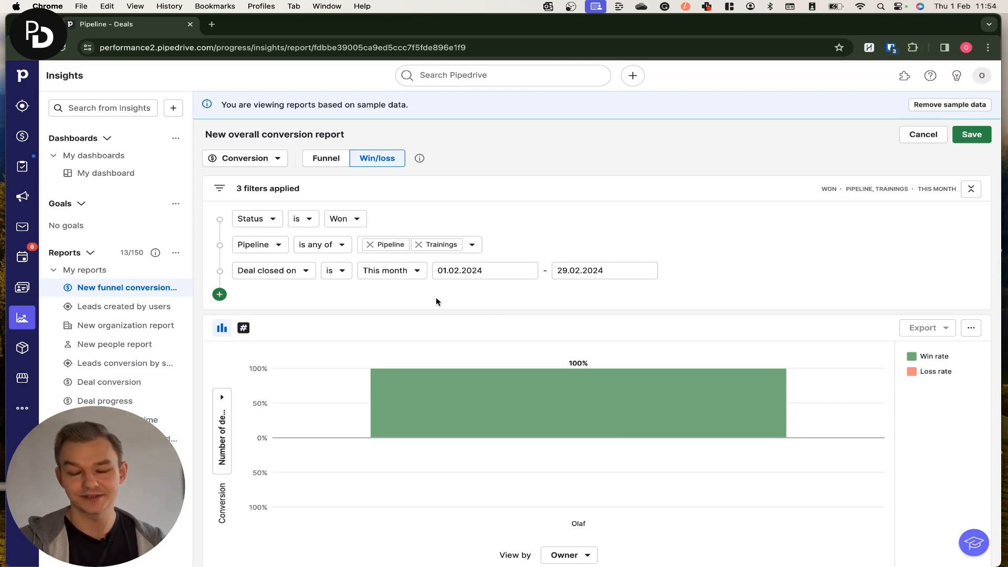
{"action": "left_click", "coordinate": [413, 271]}
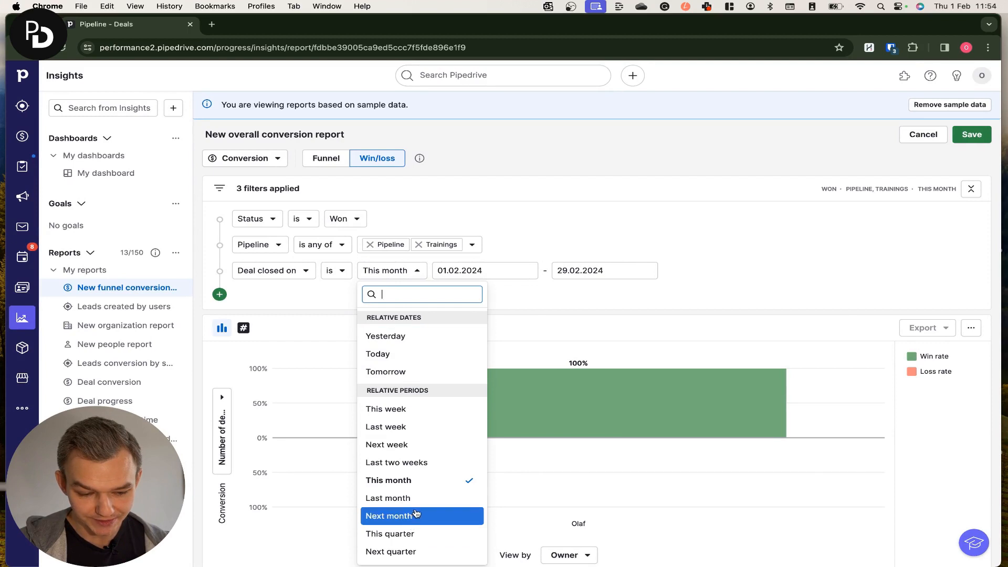
{"action": "left_click", "coordinate": [435, 497]}
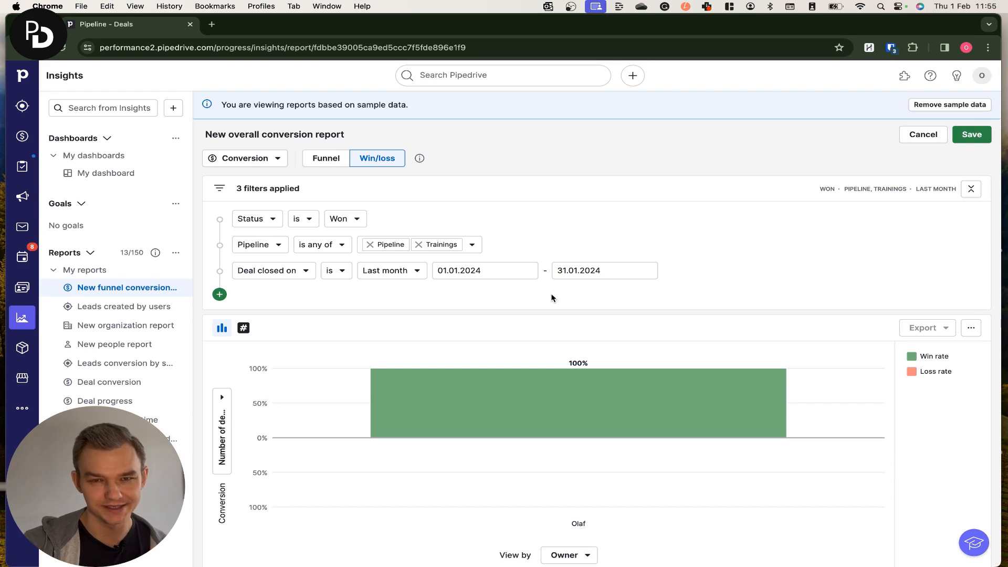
Save the report under the name WON LAST MONTH
{"action": "left_click", "coordinate": [971, 135]}
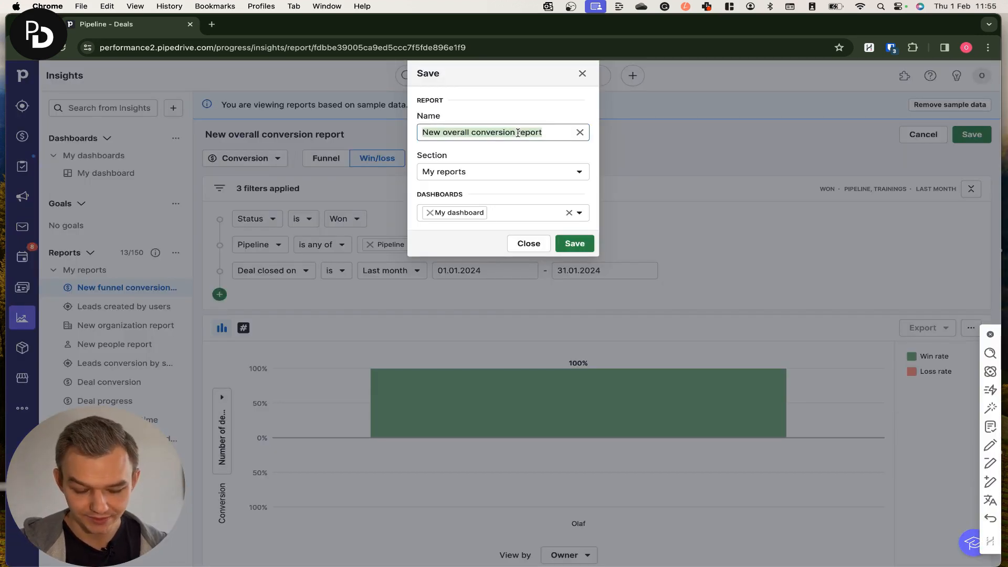
{"action": "type", "text": "WON LAST MONTH"}
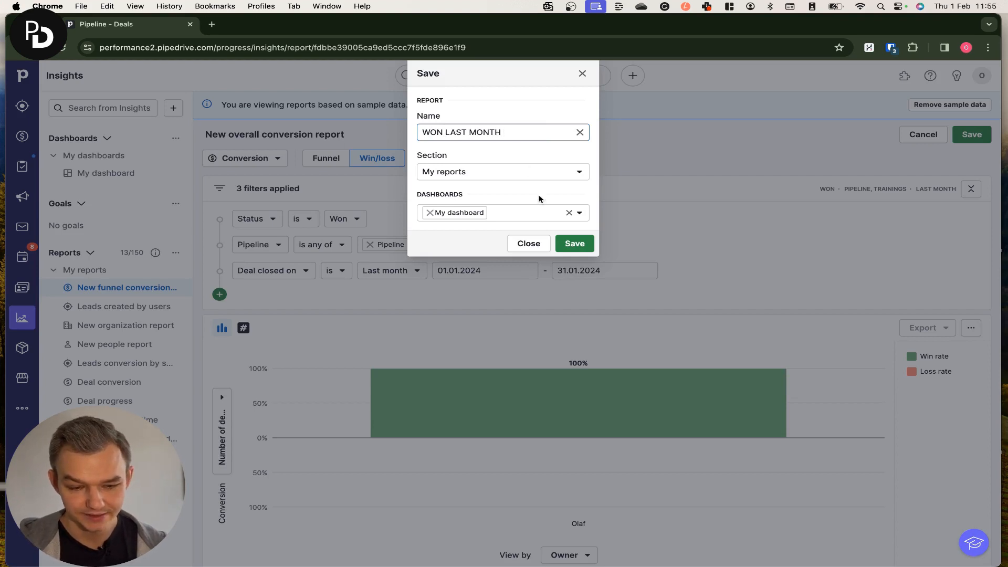
{"action": "left_click", "coordinate": [560, 240]}
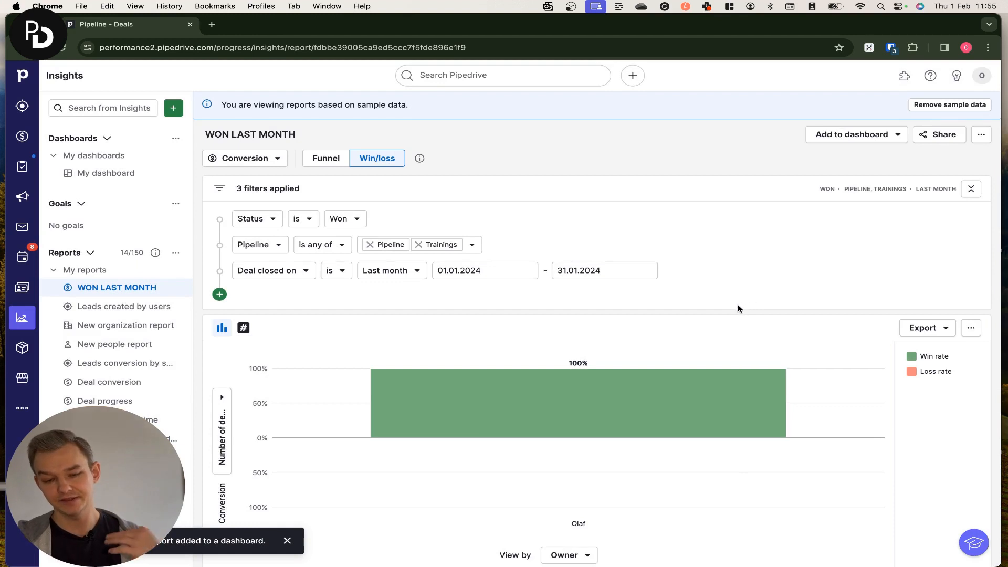
Open the first deal in the report's deals list and return to the report
{"action": "scroll", "coordinate": [738, 308], "scroll_direction": "down", "scroll_amount": 3}
{"action": "scroll", "coordinate": [653, 368], "scroll_direction": "down", "scroll_amount": 1}
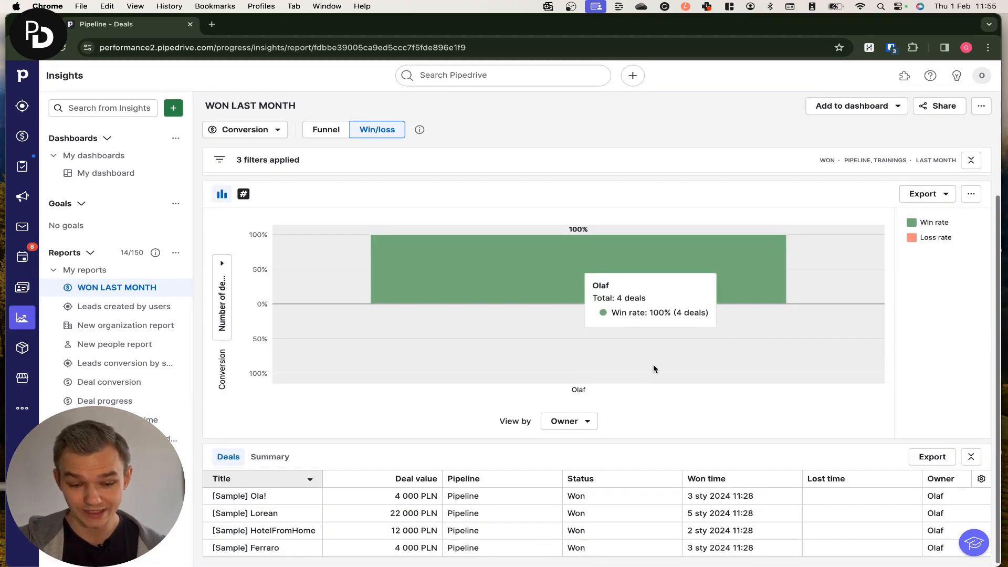
{"action": "scroll", "coordinate": [655, 369], "scroll_direction": "down", "scroll_amount": 1}
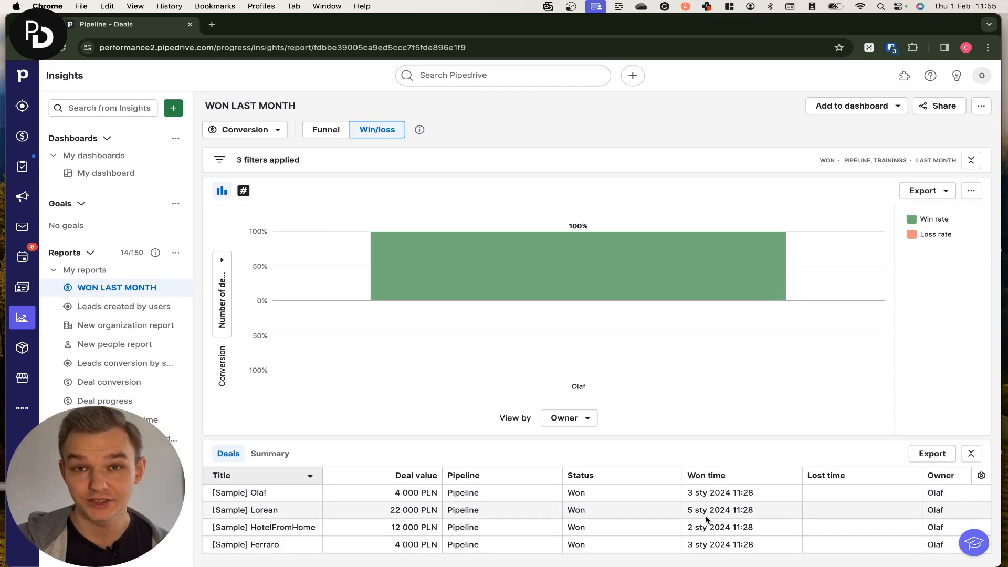
{"action": "left_click", "coordinate": [257, 495]}
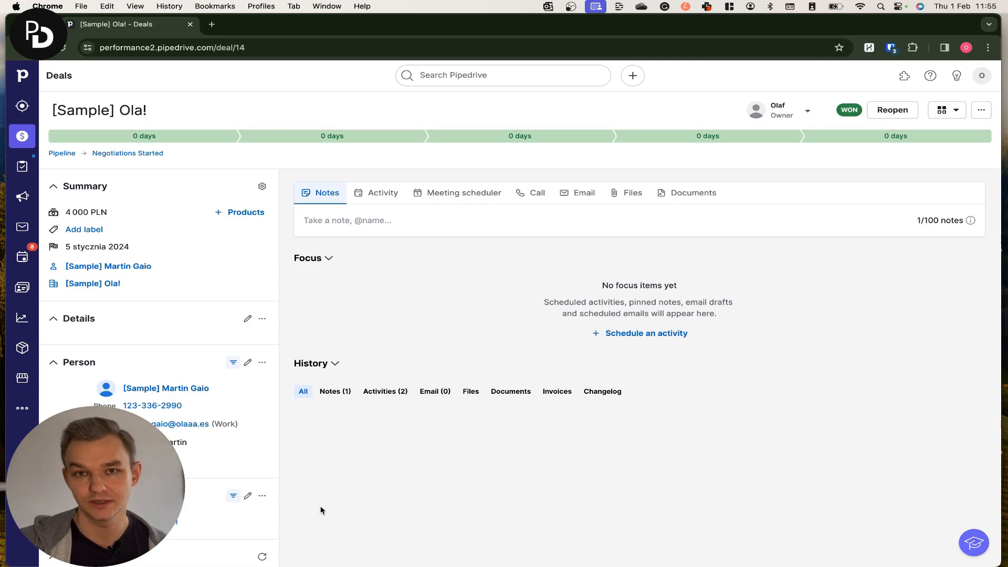
{"action": "left_click", "coordinate": [23, 48]}
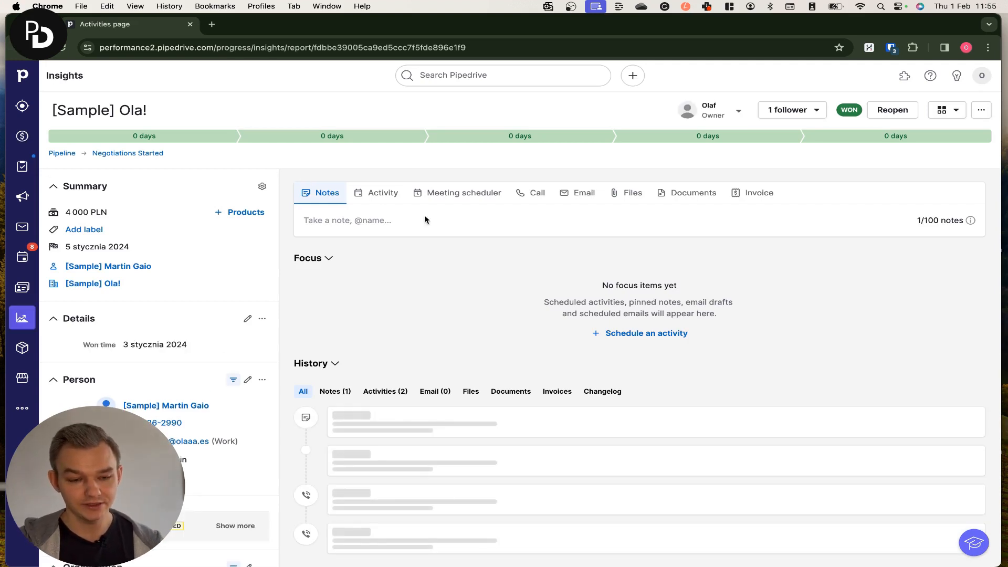